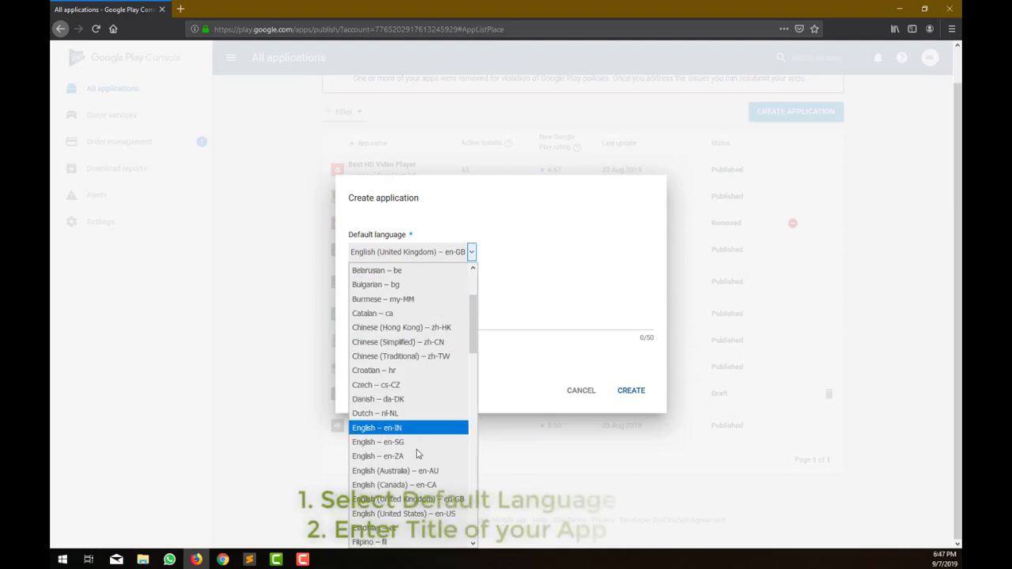
Create the application with default language English (United States) – en-US and the title "MSQs Test Preparation 2019" from Test preparation.txt.
left_click(411, 513)
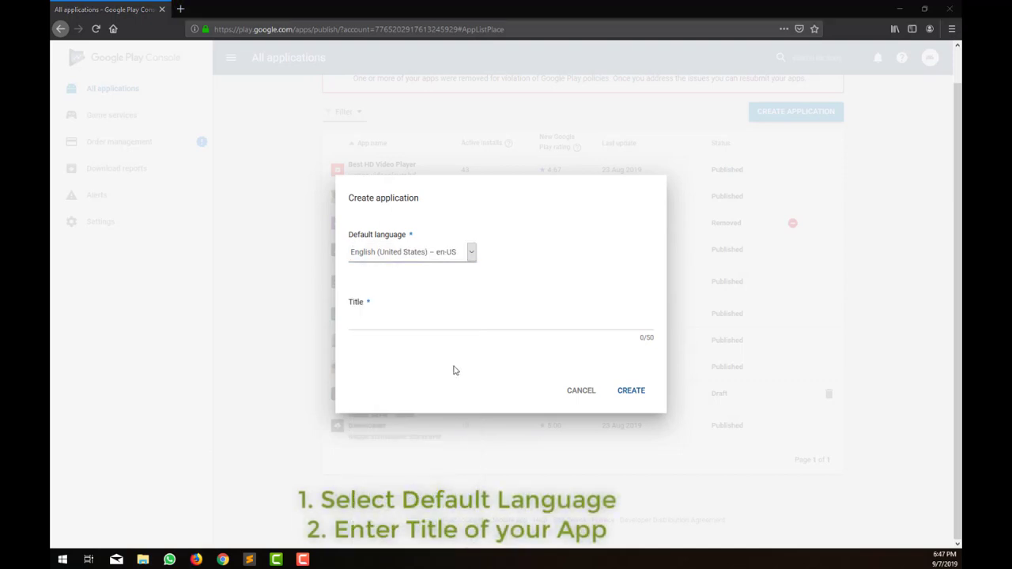
key("alt+Tab")
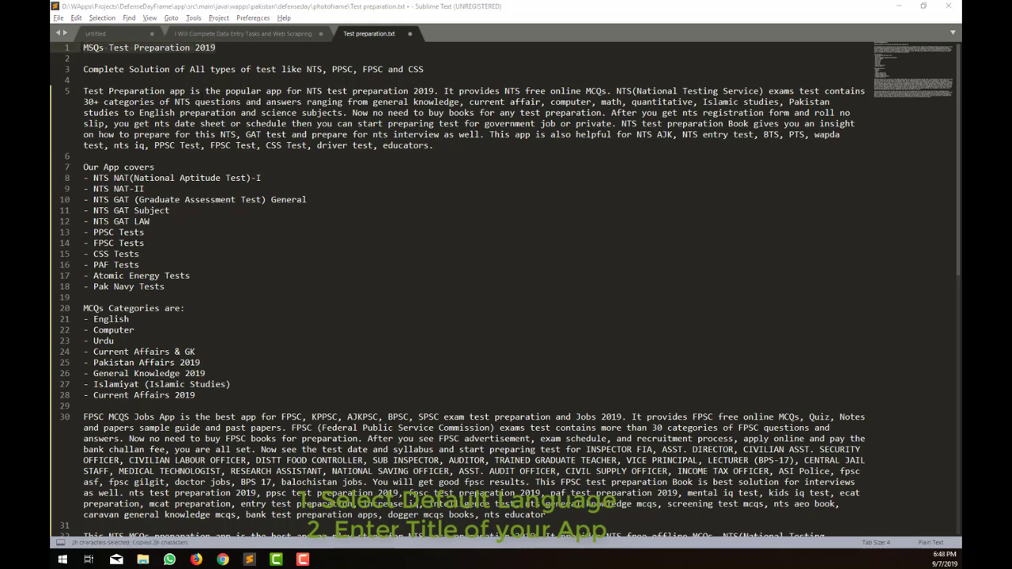
key("alt+Tab")
left_click(502, 316)
type("MSQs Test Preparation 2019")
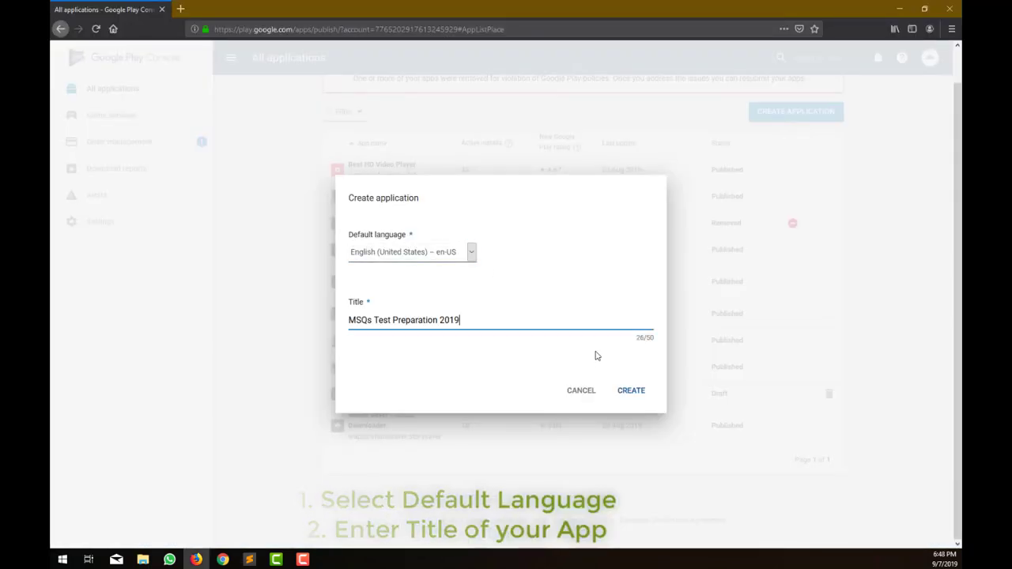
left_click(632, 395)
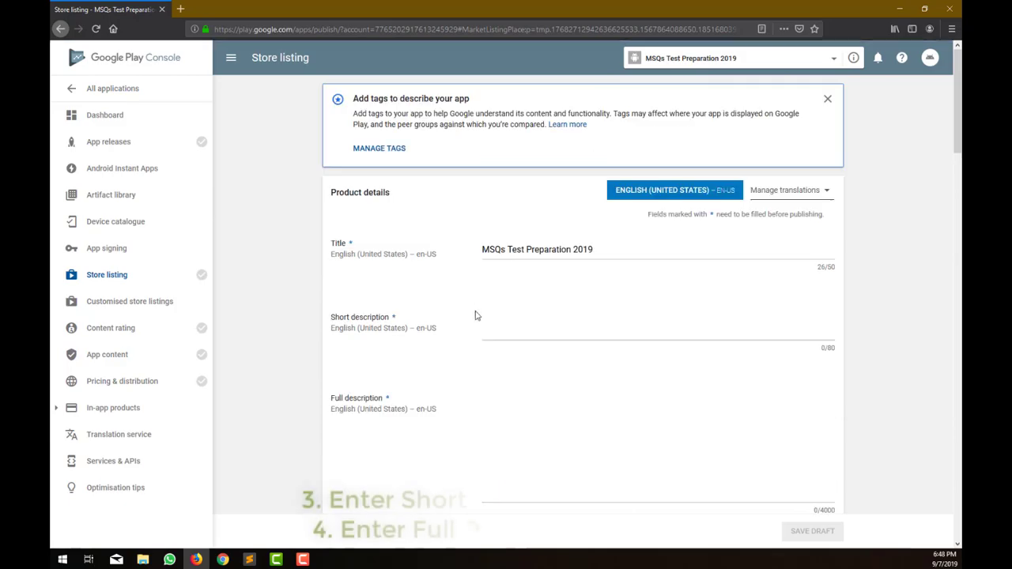
Copy "Complete Solution of All types of test like NTS, PPSC, FPSC and CSS" from Test preparation.txt into the short description.
key("alt+Tab")
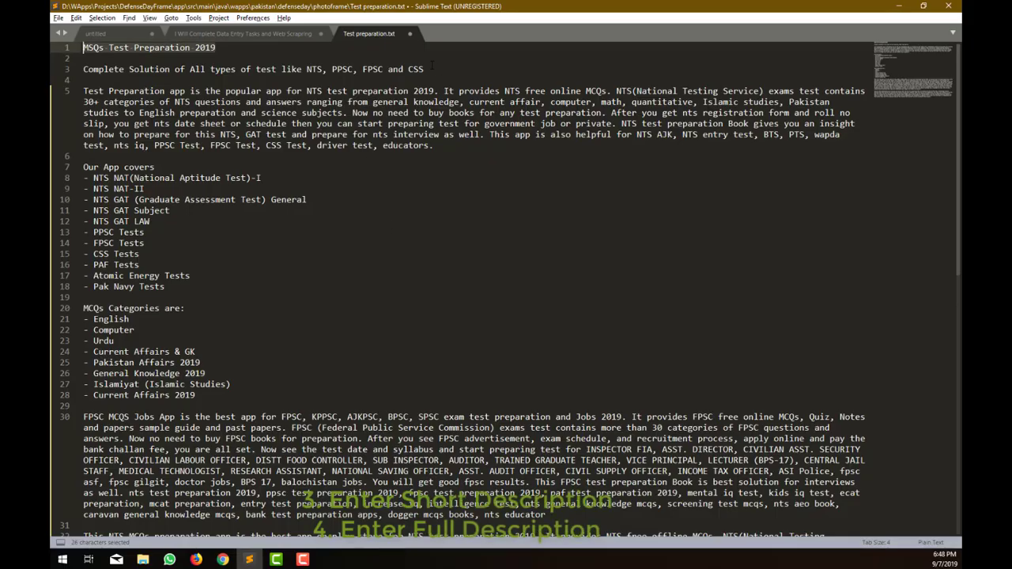
left_click_drag(425, 69, 83, 69)
key("ctrl+c")
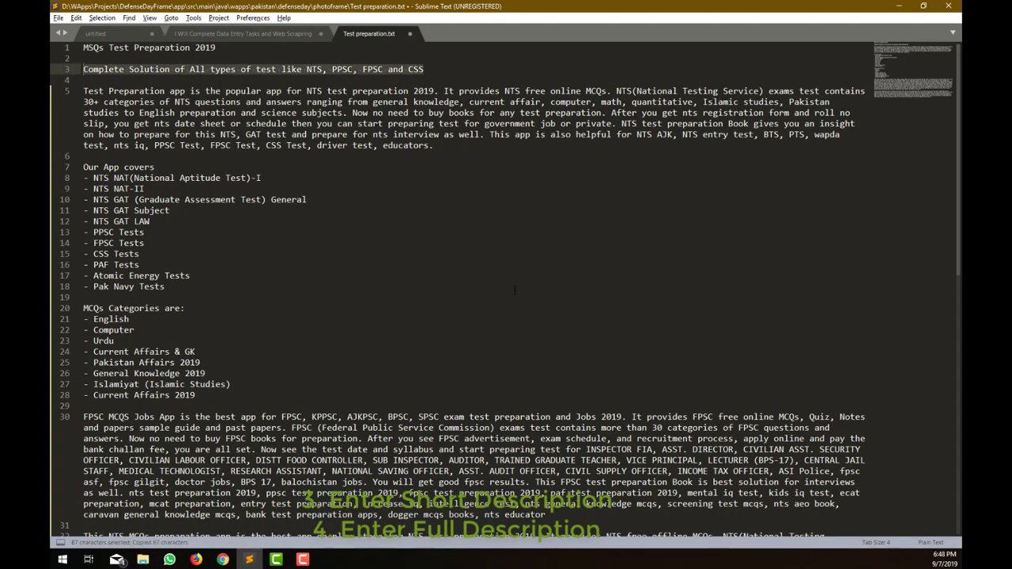
key("alt+Tab")
left_click(582, 328)
key("ctrl+v")
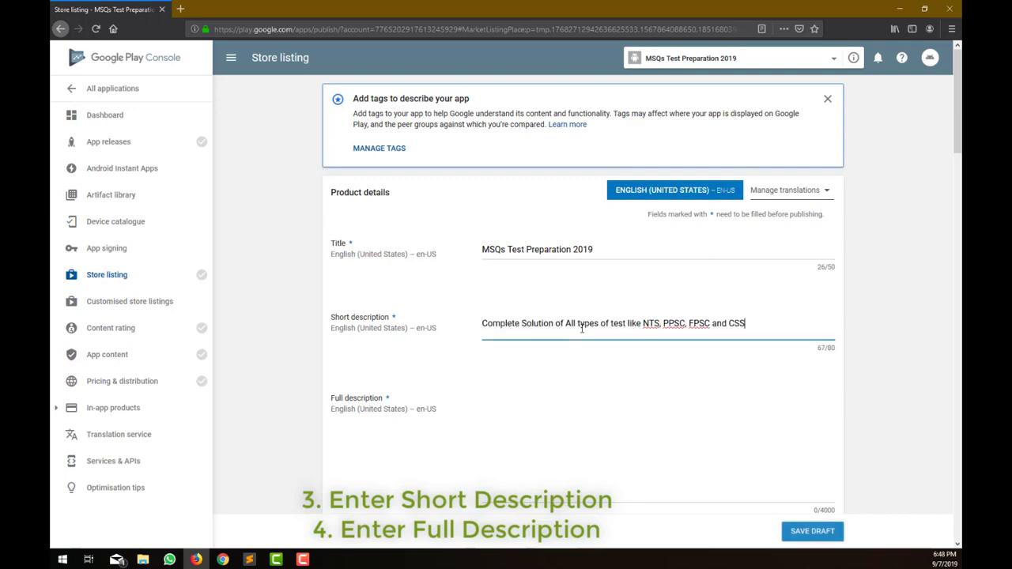
Copy the long text, from "Test Preparation app is the popular app" to the end, from Test preparation.txt into the full description.
key("alt+Tab")
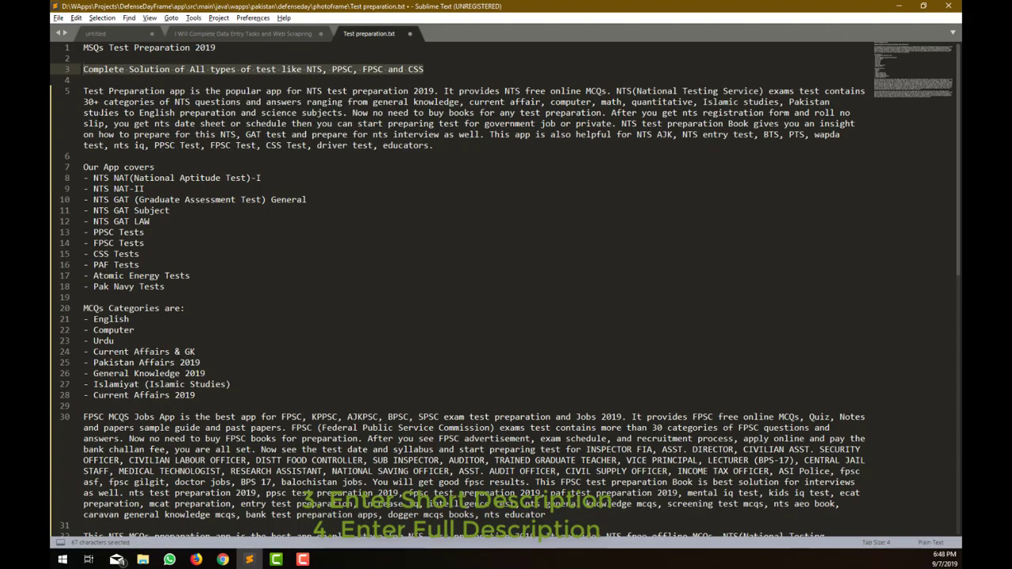
left_click_drag(84, 90, 567, 451)
key("alt+Tab")
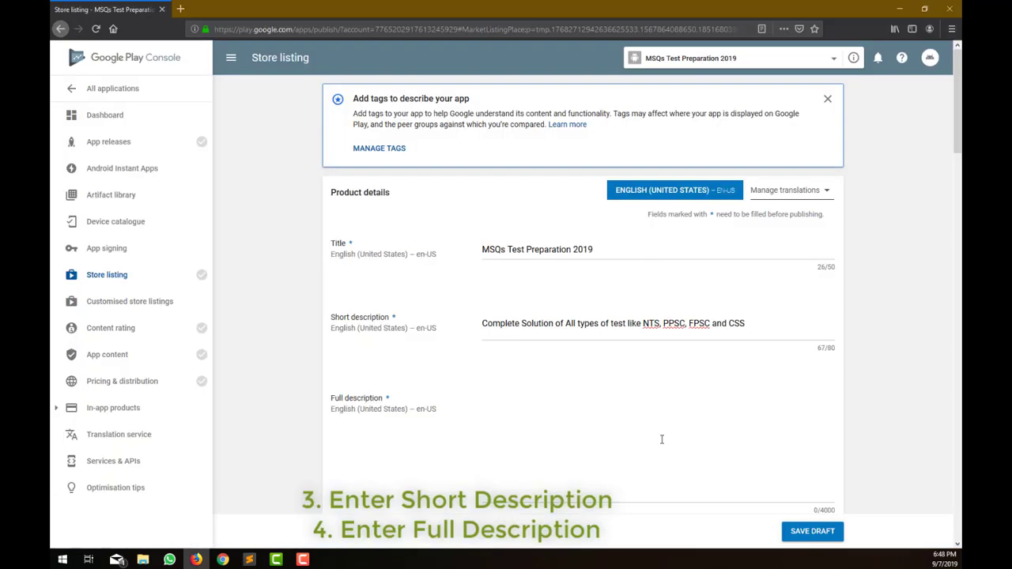
left_click(637, 420)
key("ctrl+v")
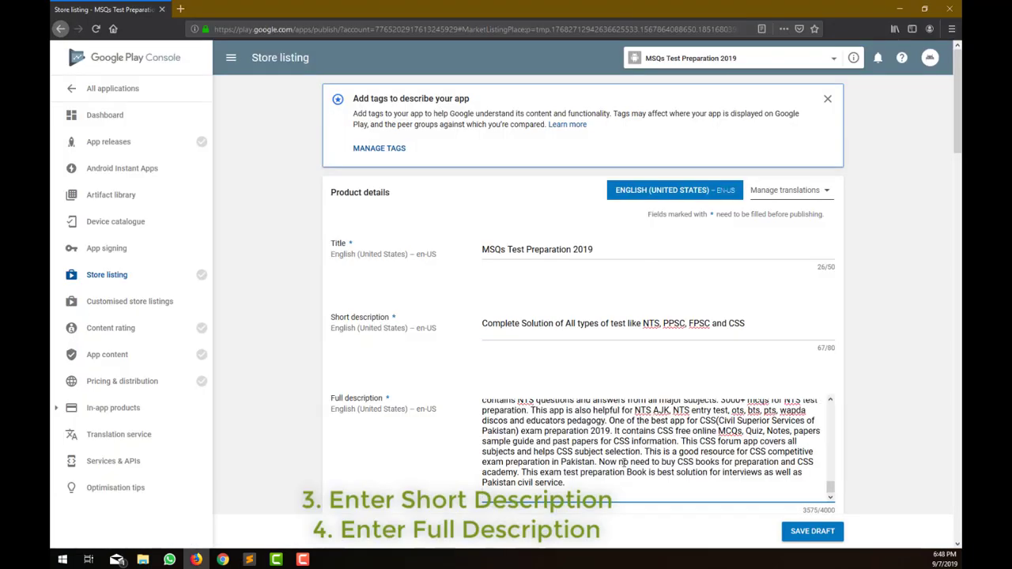
key("BackSpace")
scroll(622, 451, "up", 8)
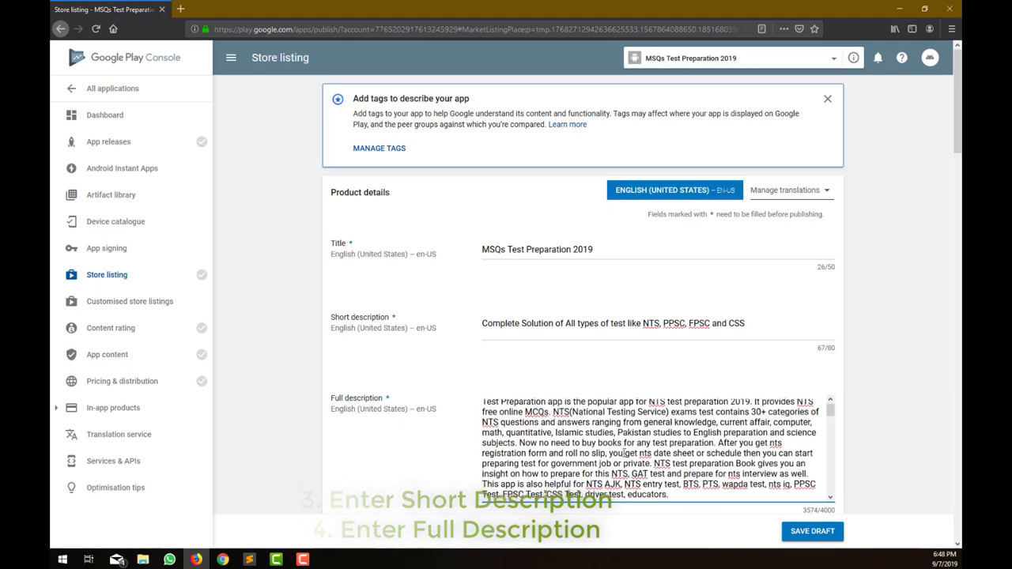
Add ic_launcher.png from the Test Preparation graphics folder as the listing's high-res icon.
scroll(411, 407, "down", 5)
scroll(412, 407, "down", 8)
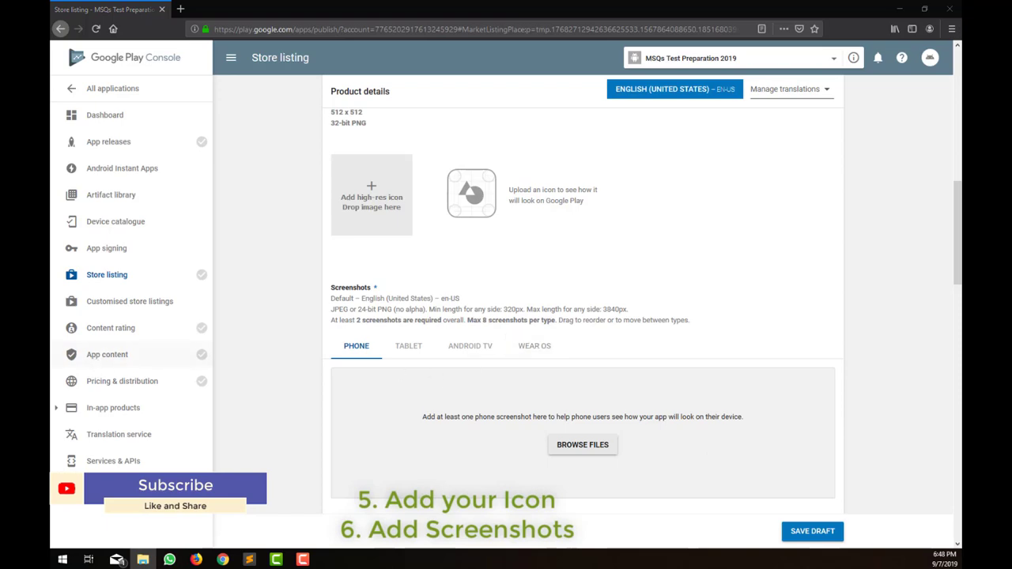
left_click_drag(50, 52, 412, 109)
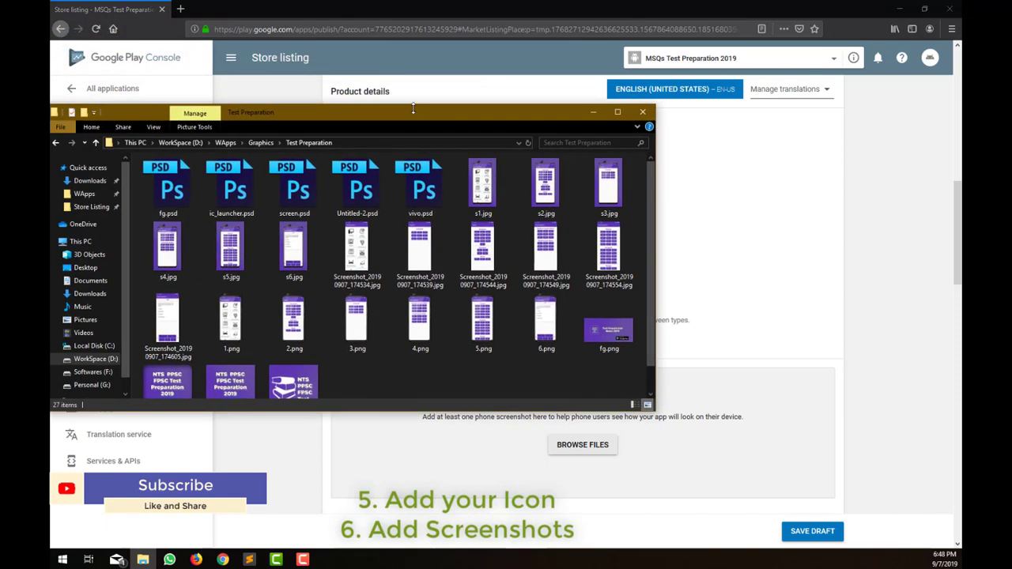
key("super+Left")
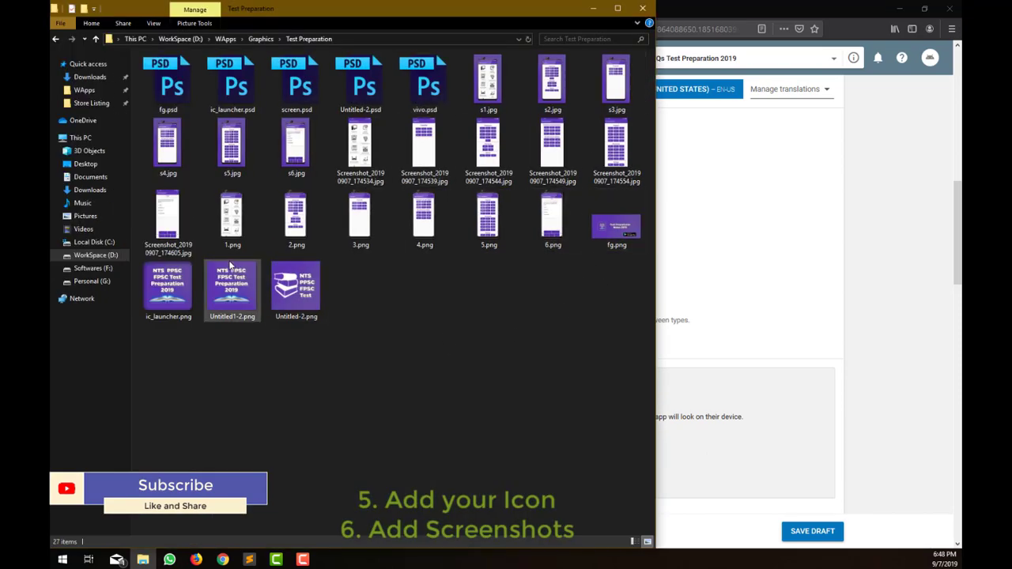
left_click(167, 289)
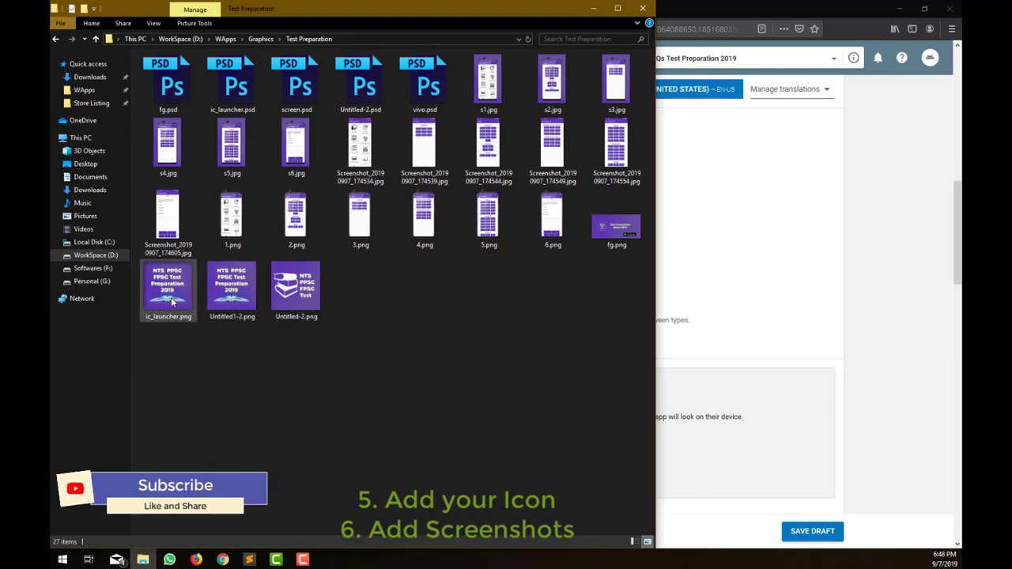
left_click_drag(711, 362, 383, 215)
key("alt+Tab")
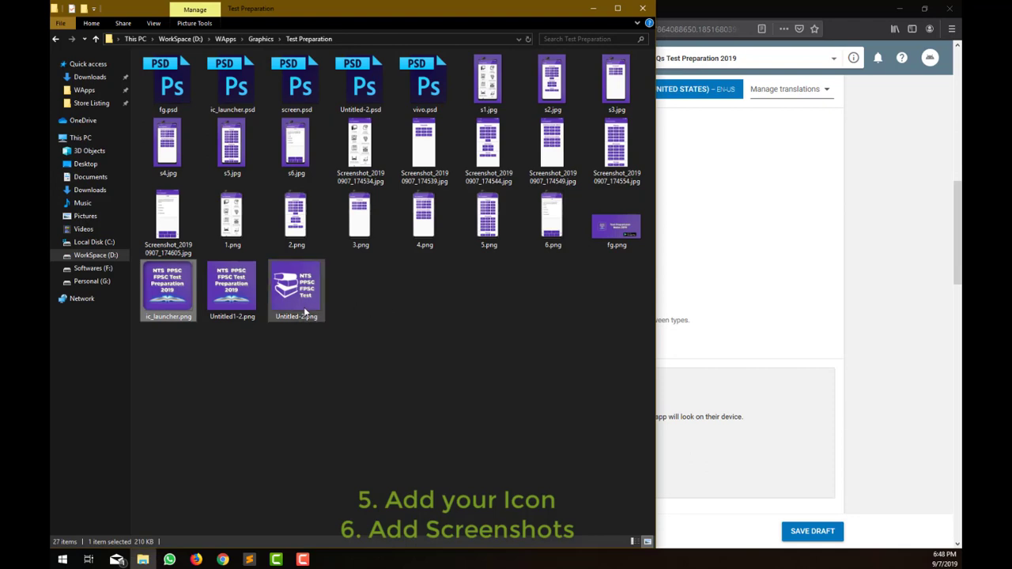
Add the six images s1.jpg to s6.jpg from the Test Preparation folder as phone screenshots.
left_click(488, 79)
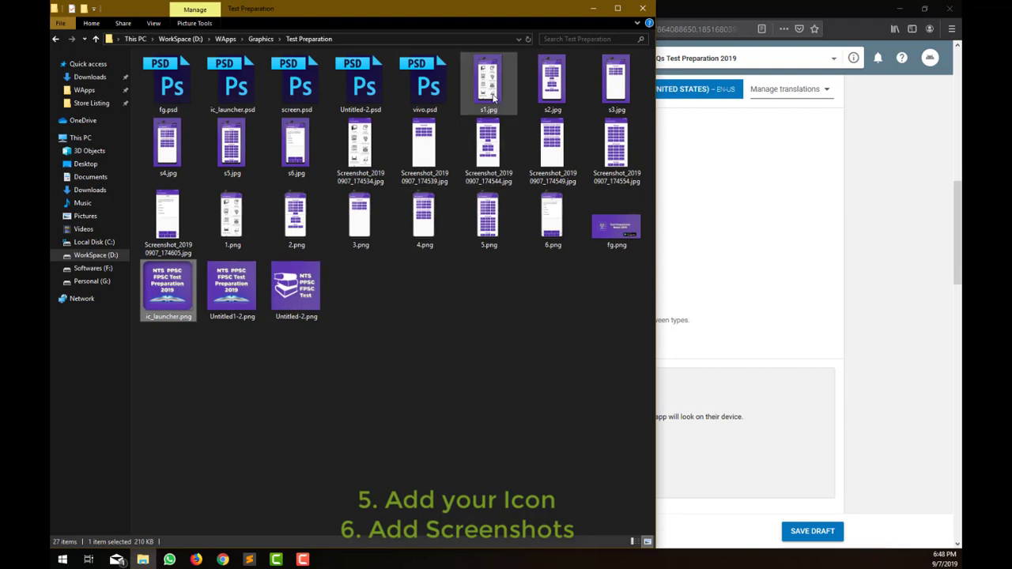
left_click(306, 152, "shift")
left_click_drag(307, 151, 486, 425)
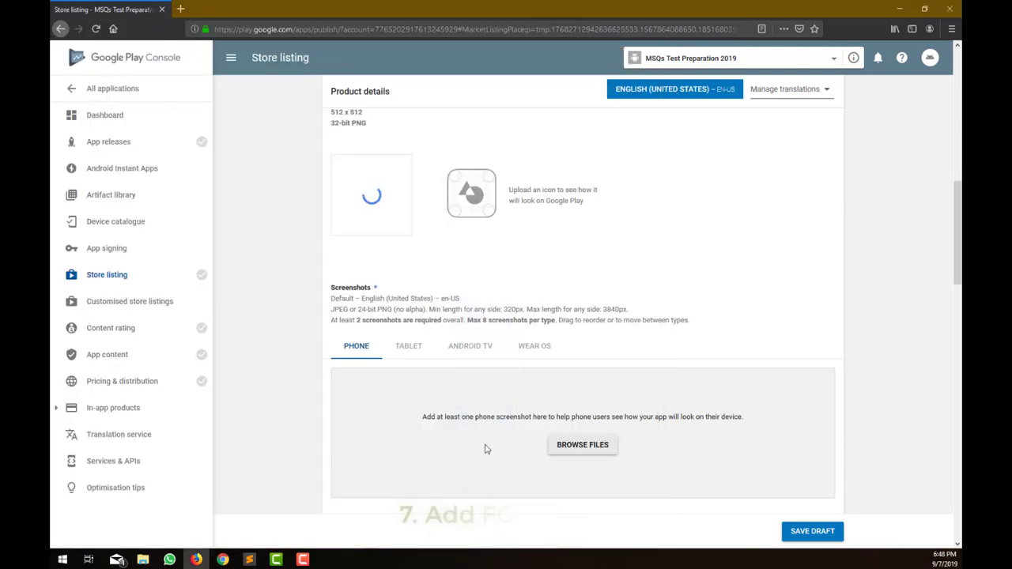
Add fg.png from the Test Preparation folder as the listing's feature graphic.
scroll(486, 425, "down", 2)
scroll(486, 426, "down", 2)
key("alt+Tab")
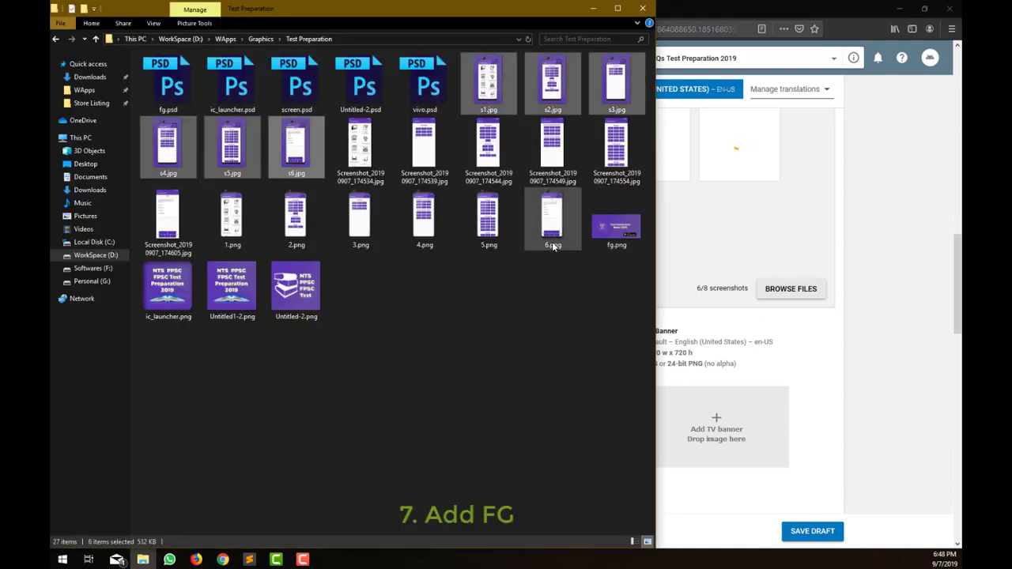
left_click_drag(614, 243, 445, 423)
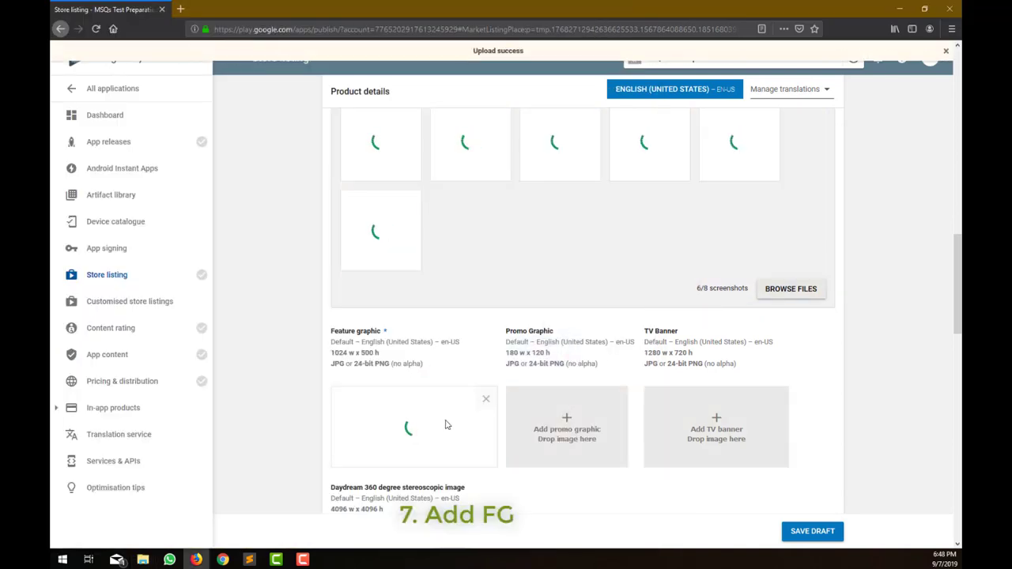
Set the application type to Applications and the category to Education.
scroll(447, 425, "down", 1)
scroll(446, 423, "down", 6)
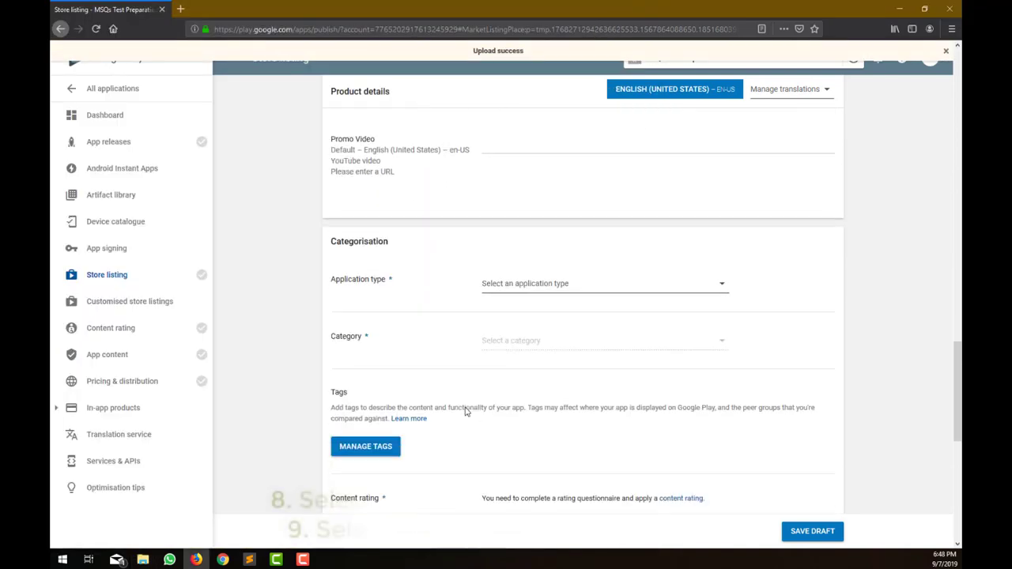
left_click(513, 252)
left_click(513, 252)
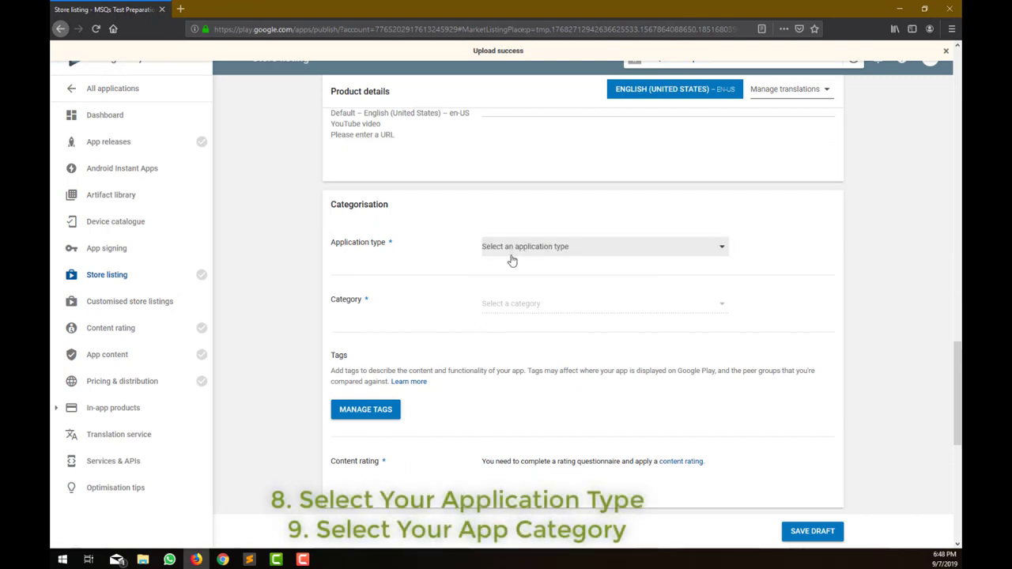
left_click(521, 248)
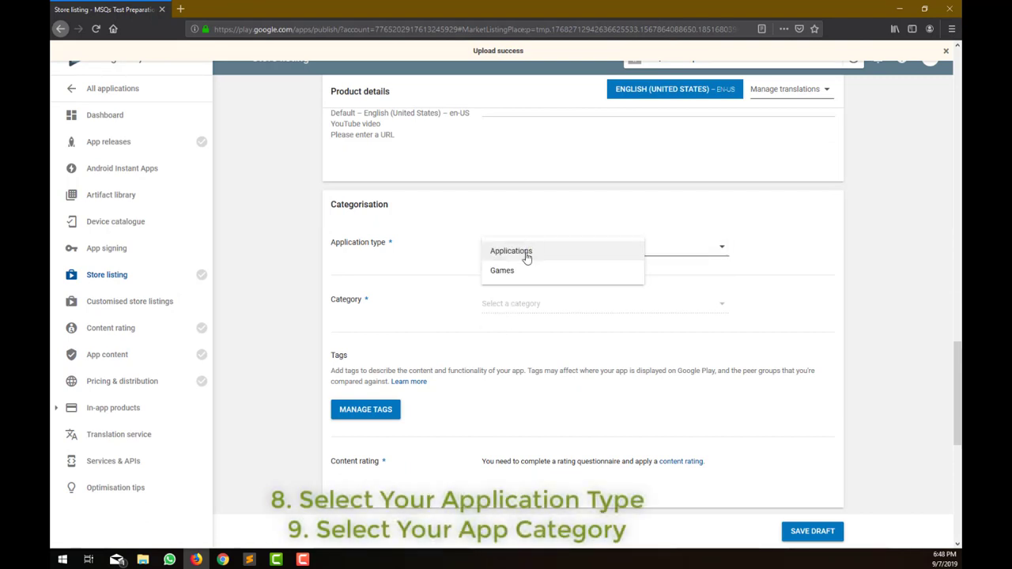
left_click(513, 252)
left_click(514, 304)
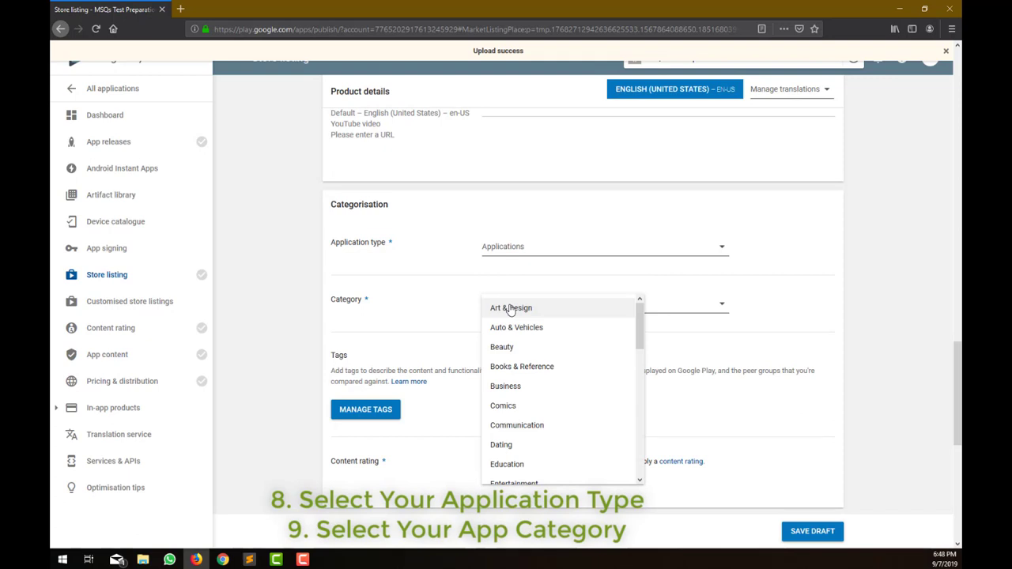
left_click(529, 464)
Fill in the website link, contact e-mail and privacy policy link, copying the links from the untitled Sublime Text notes.
scroll(431, 320, "down", 3)
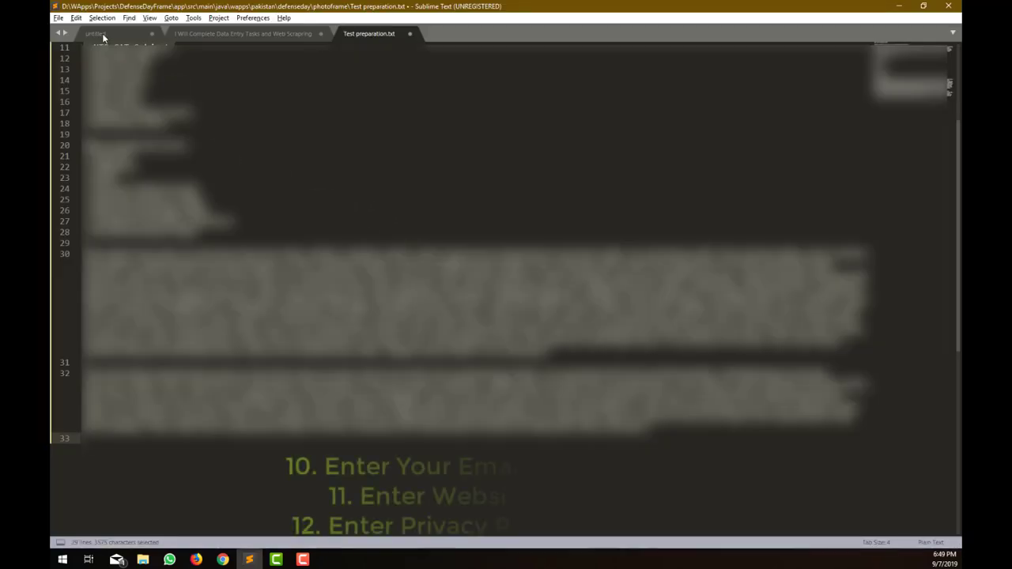
left_click(99, 34)
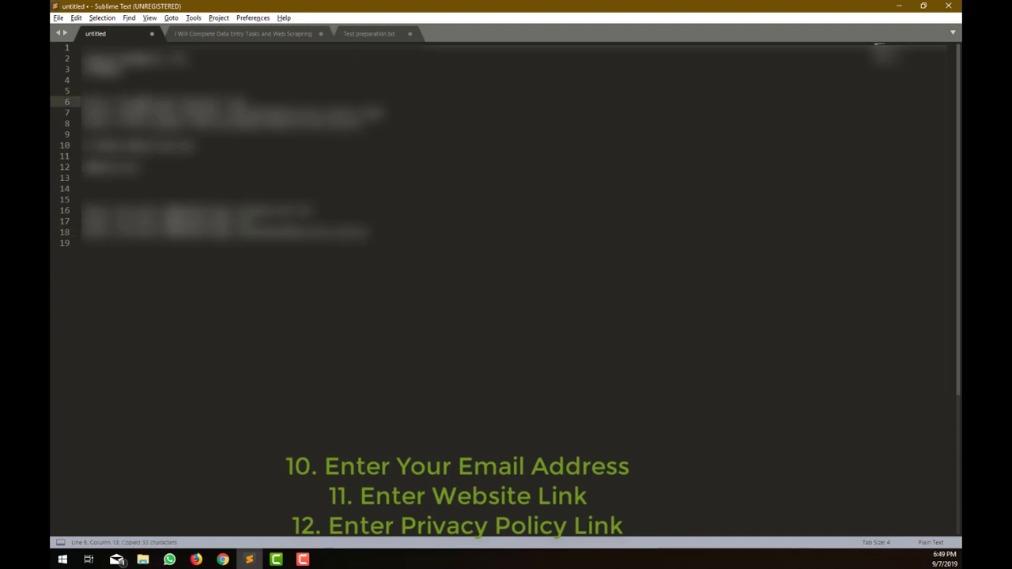
key("alt+Tab")
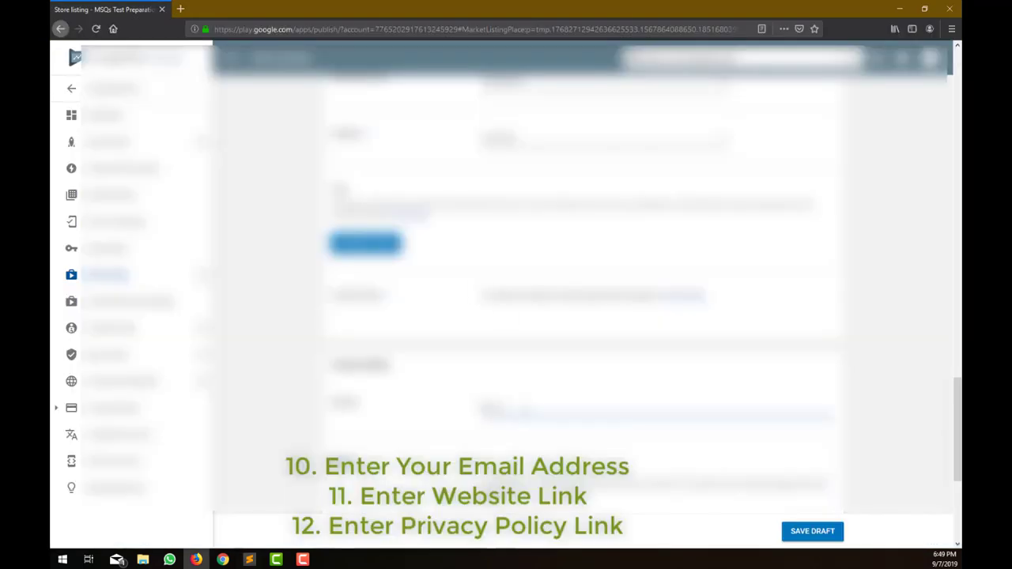
scroll(581, 276, "down", 5)
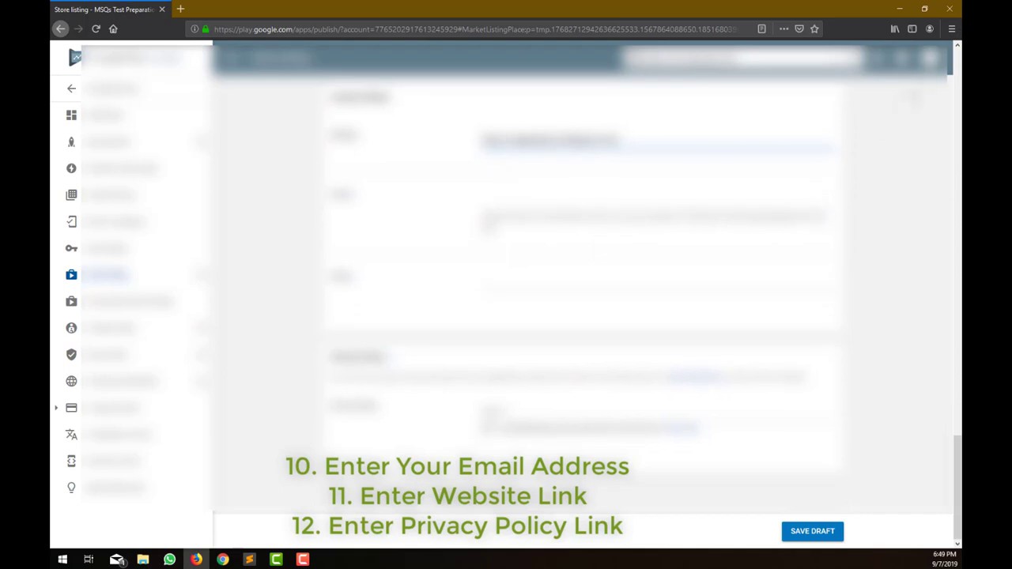
left_click(932, 58)
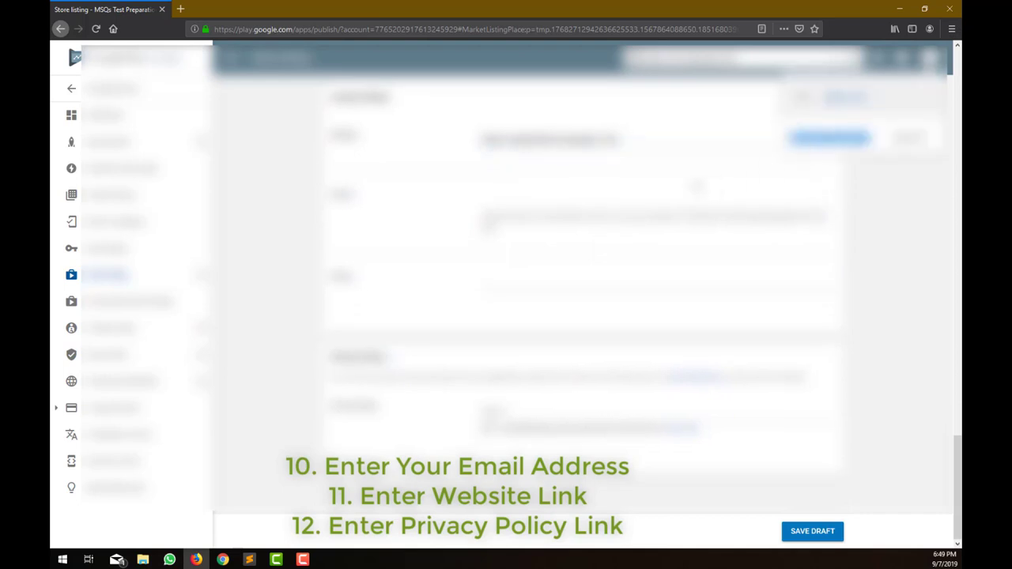
left_click(684, 194)
key("ctrl+v")
key("alt+Tab")
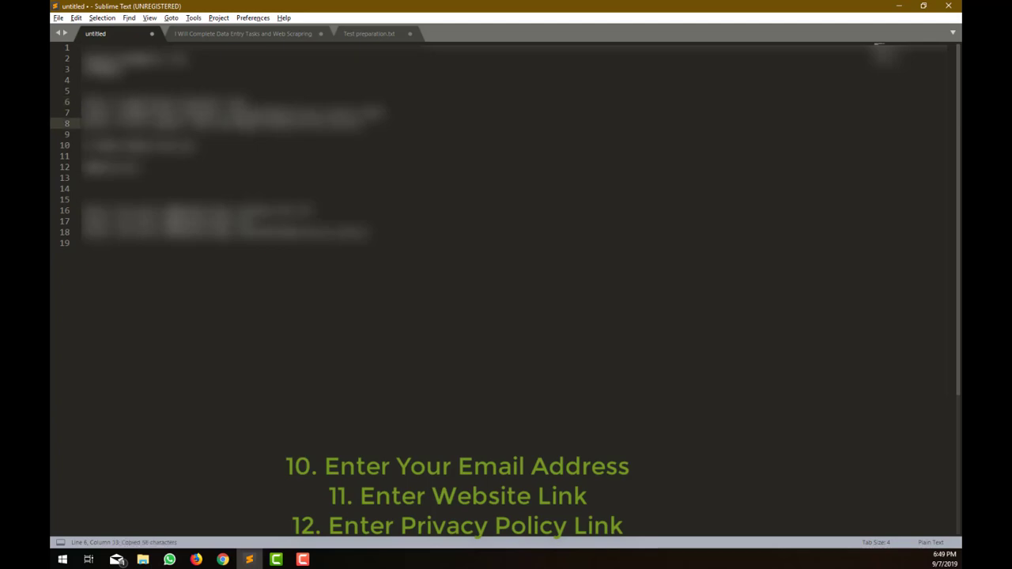
key("alt+Tab")
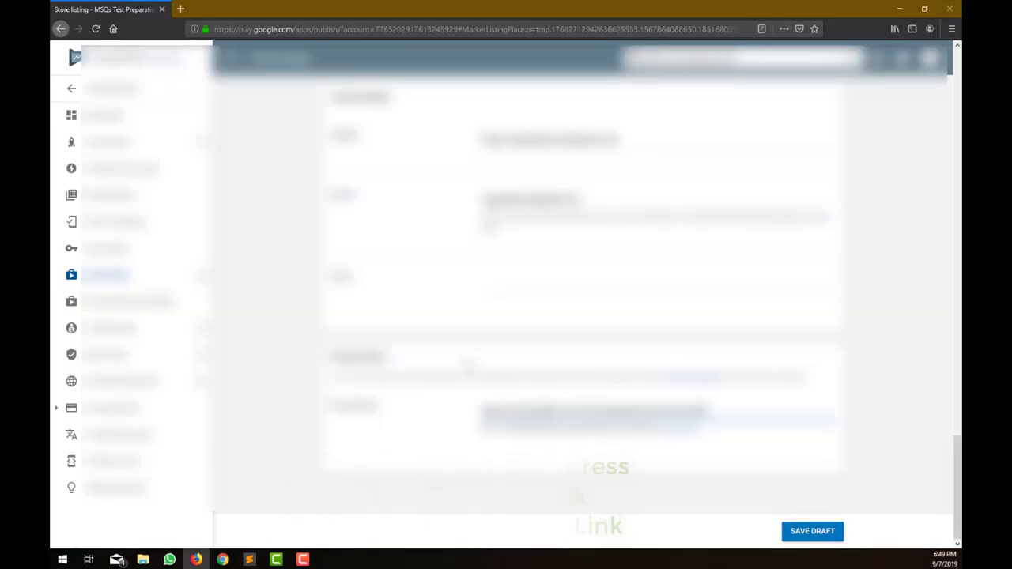
Reorder the phone screenshots with the icon-grid home screen first, the grouped button list second and the quiz question screen third.
scroll(466, 363, "up", 10)
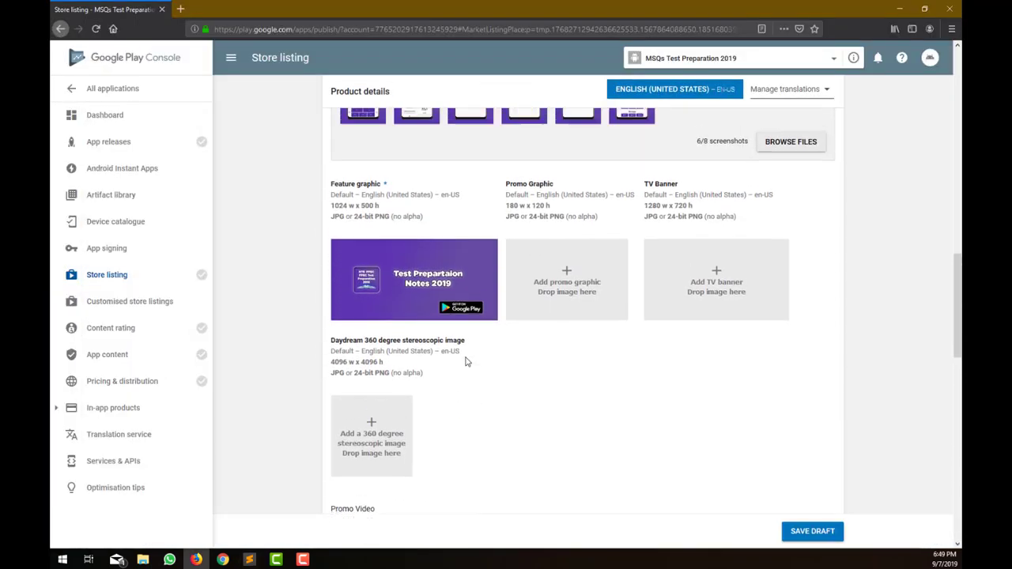
scroll(465, 361, "up", 5)
scroll(380, 372, "down", 2)
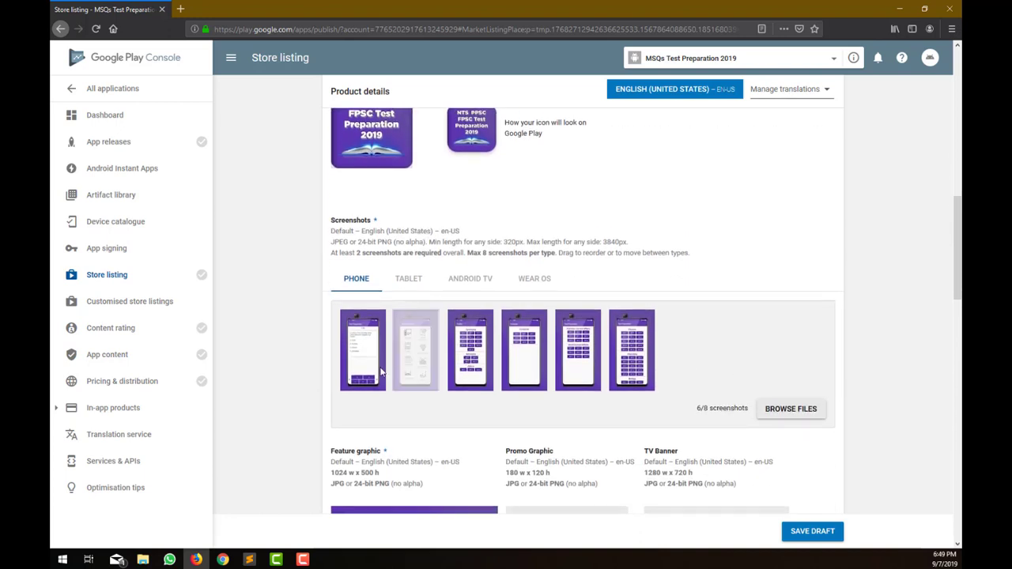
left_click_drag(380, 372, 347, 357)
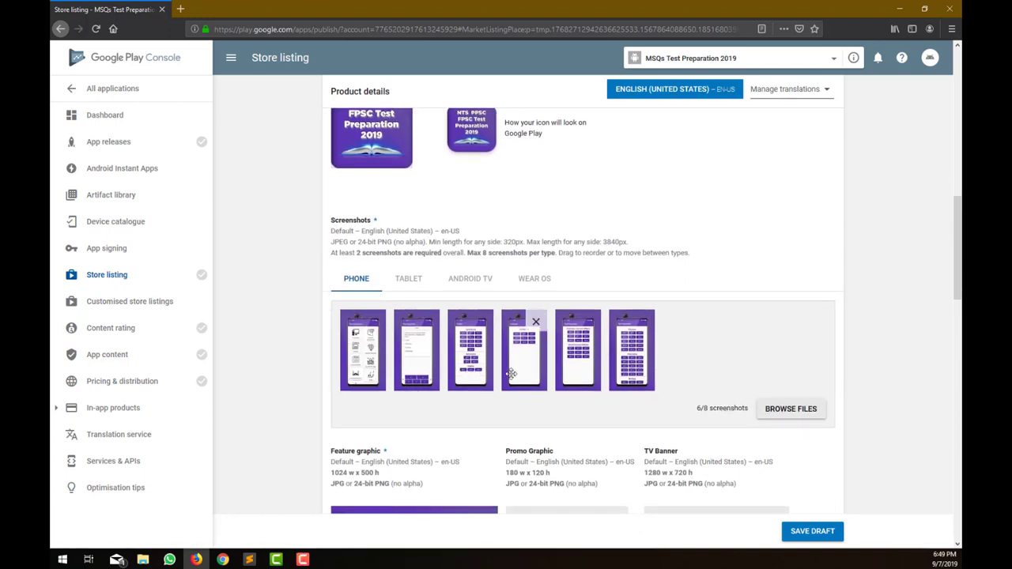
left_click_drag(417, 355, 629, 366)
left_click_drag(473, 362, 490, 376)
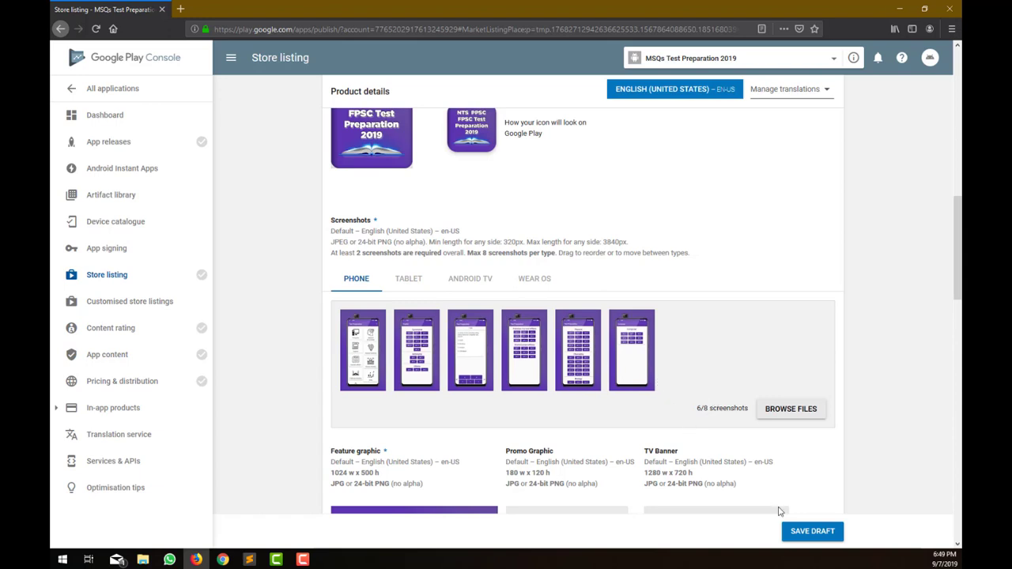
Save the store listing draft and create a new production release with App Signing by Google Play enabled.
left_click(798, 529)
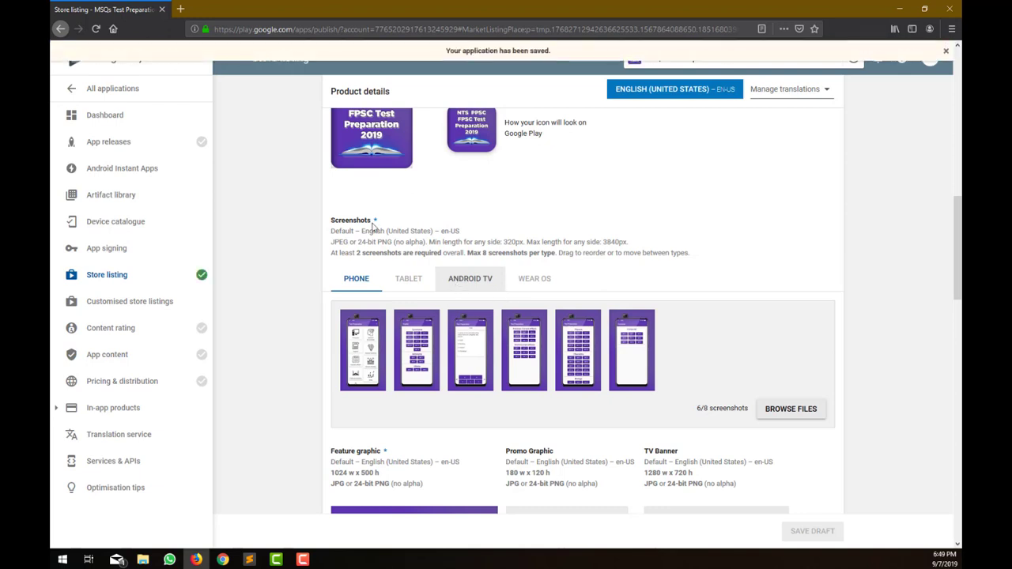
left_click(164, 149)
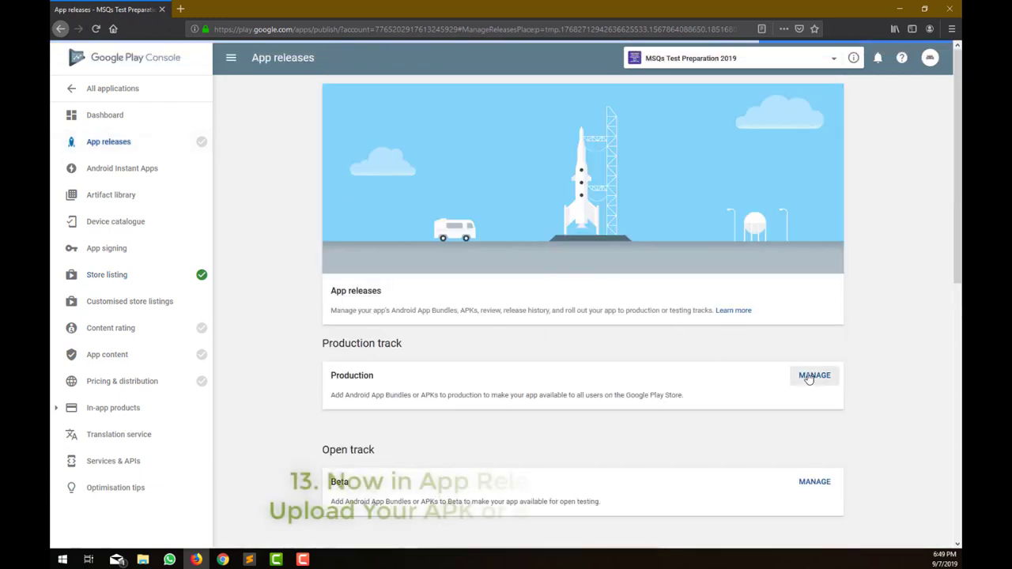
left_click(810, 376)
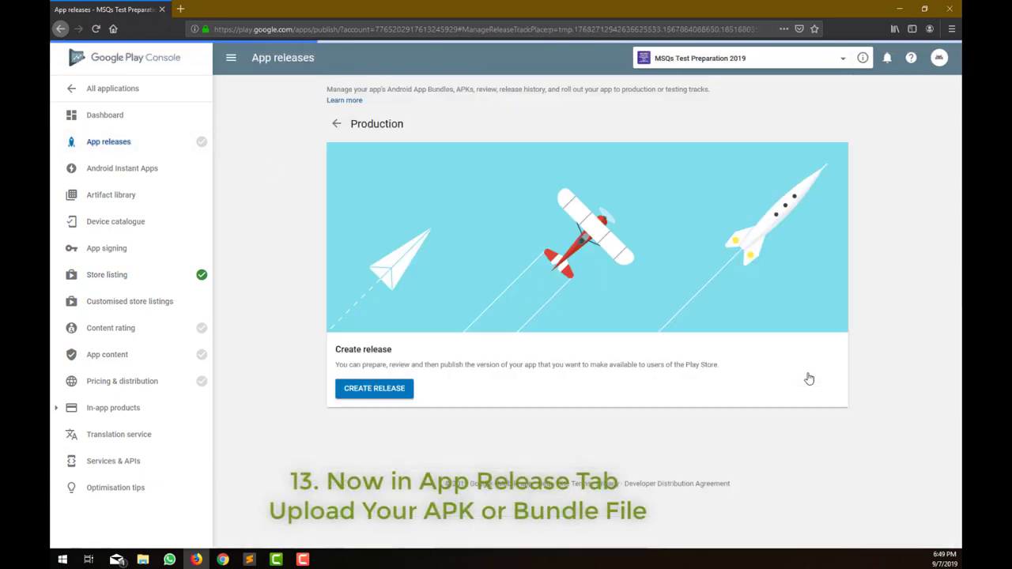
left_click(387, 391)
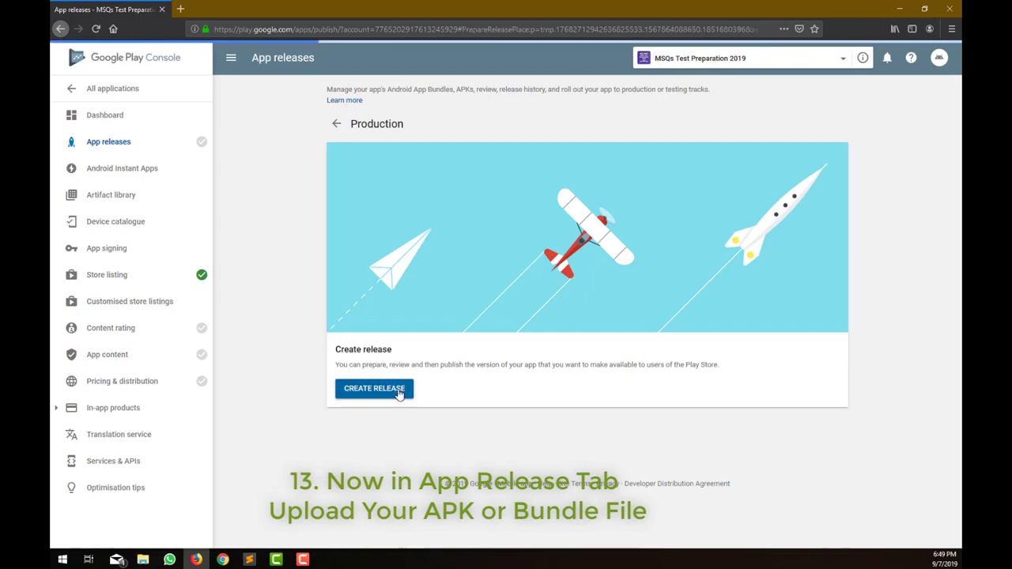
left_click(353, 354)
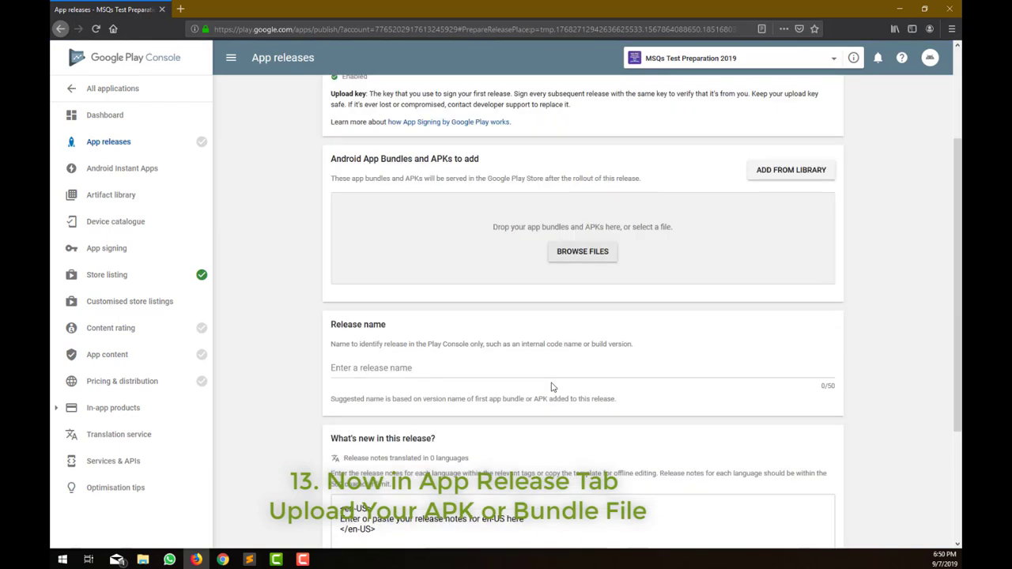
Upload the bundle app.aab from WorkSpace (D:) > WApps > Projects > TestPreparation > app > release to the production release.
left_click(582, 252)
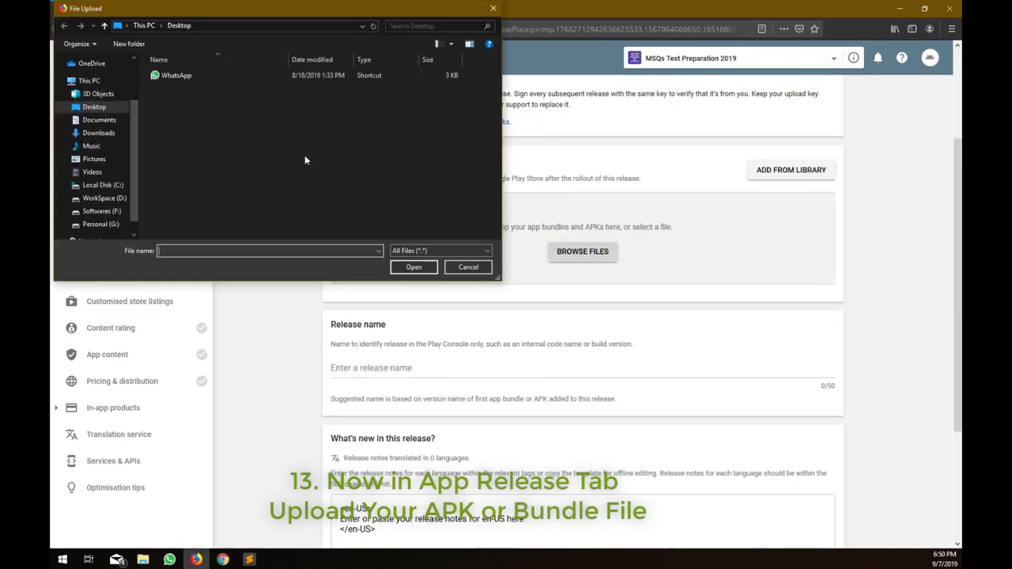
left_click(122, 202)
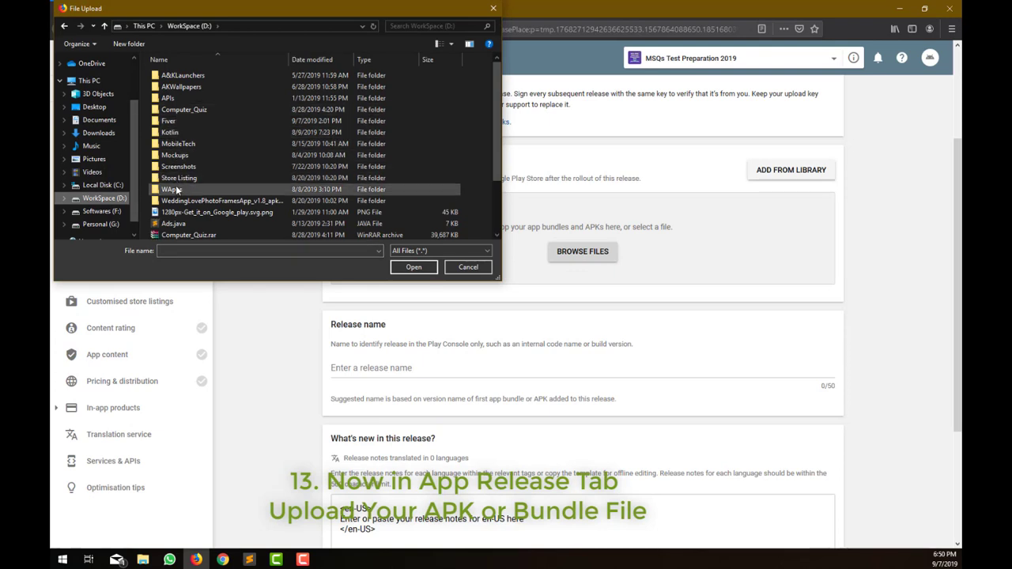
double_click(180, 188)
double_click(175, 87)
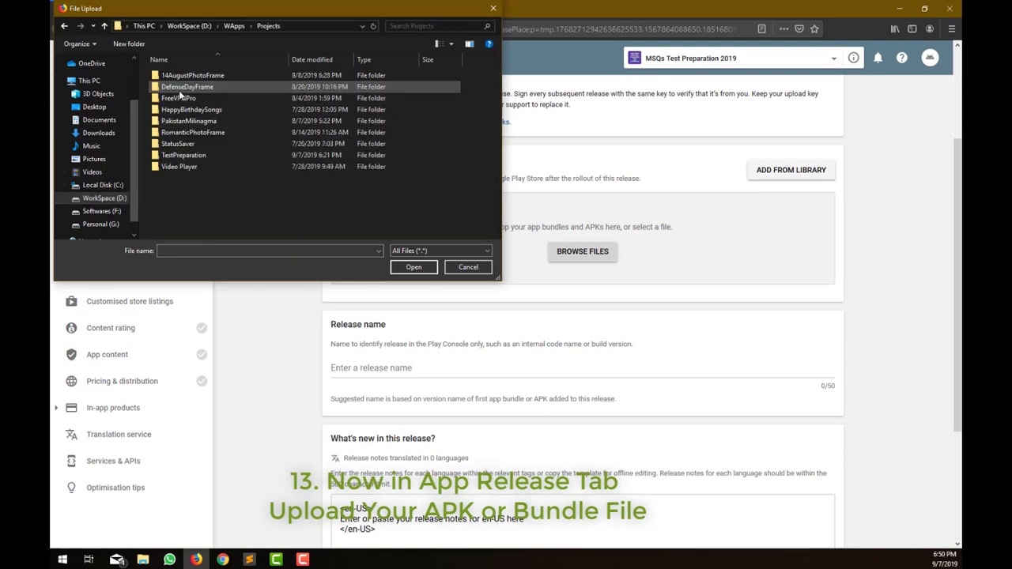
double_click(194, 159)
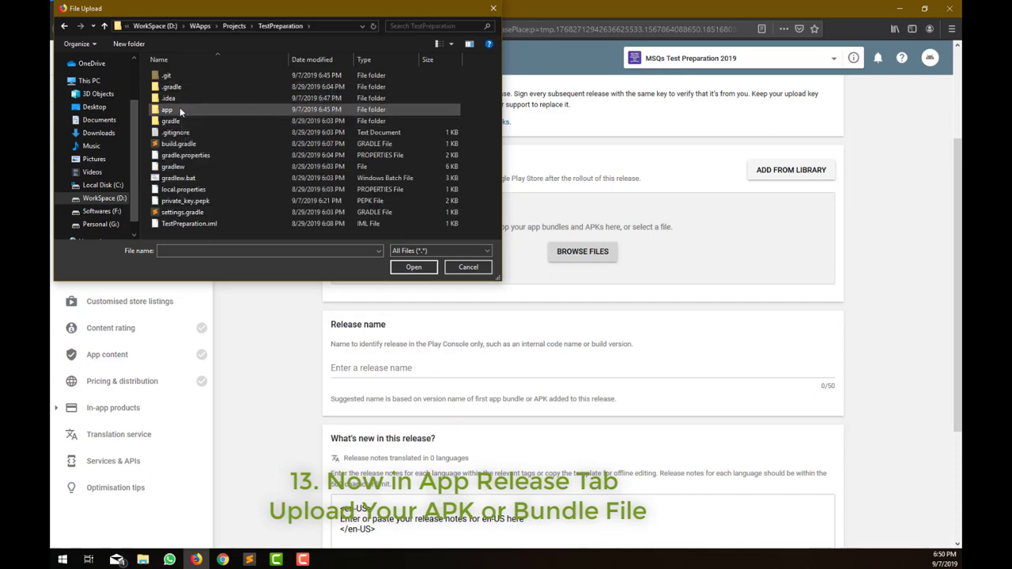
double_click(180, 109)
double_click(180, 98)
left_click(181, 77)
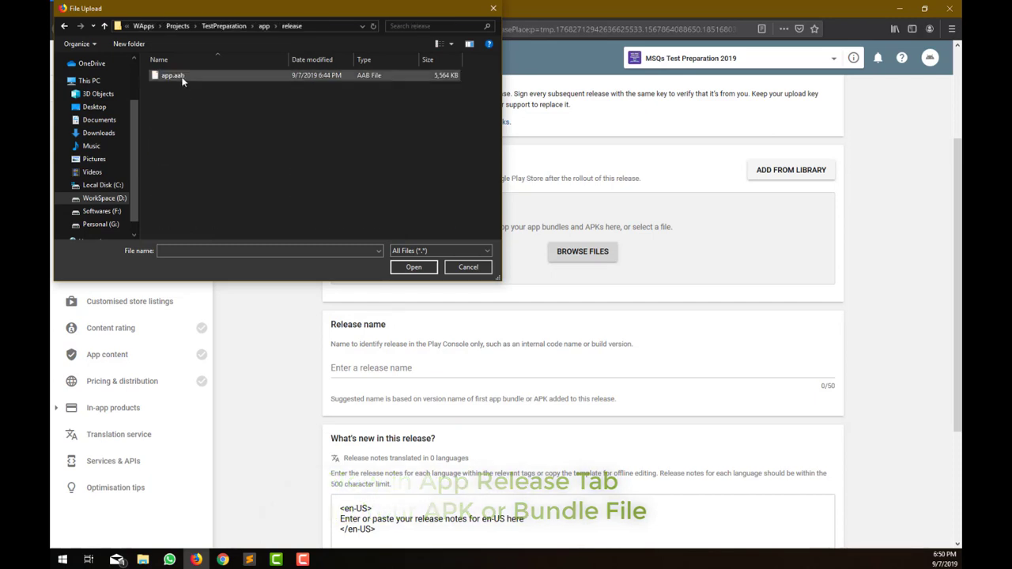
double_click(181, 78)
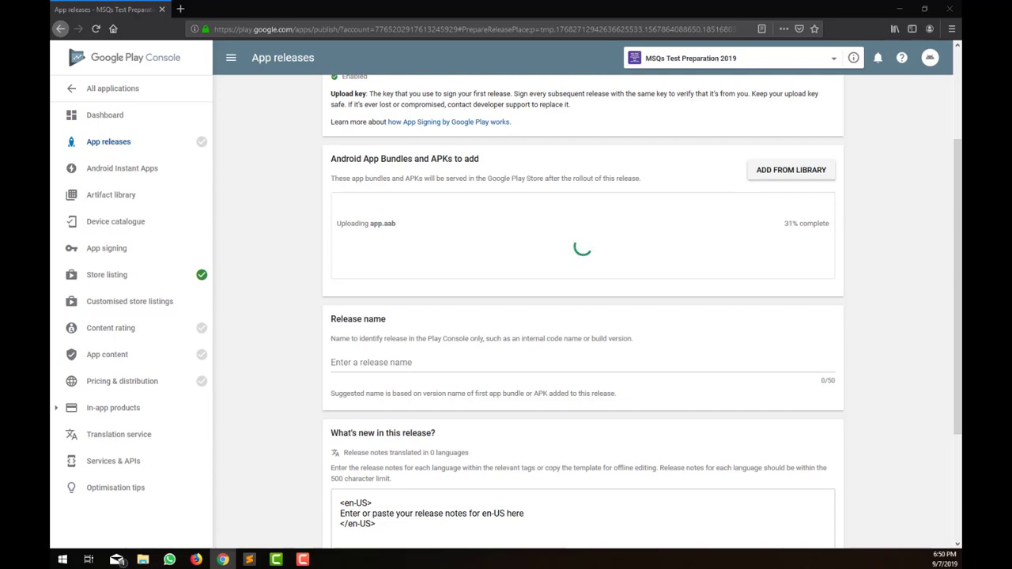
mouse_move(490, 9)
left_mouse_down()
mouse_move(490, 84)
mouse_move(490, 2)
left_mouse_up()
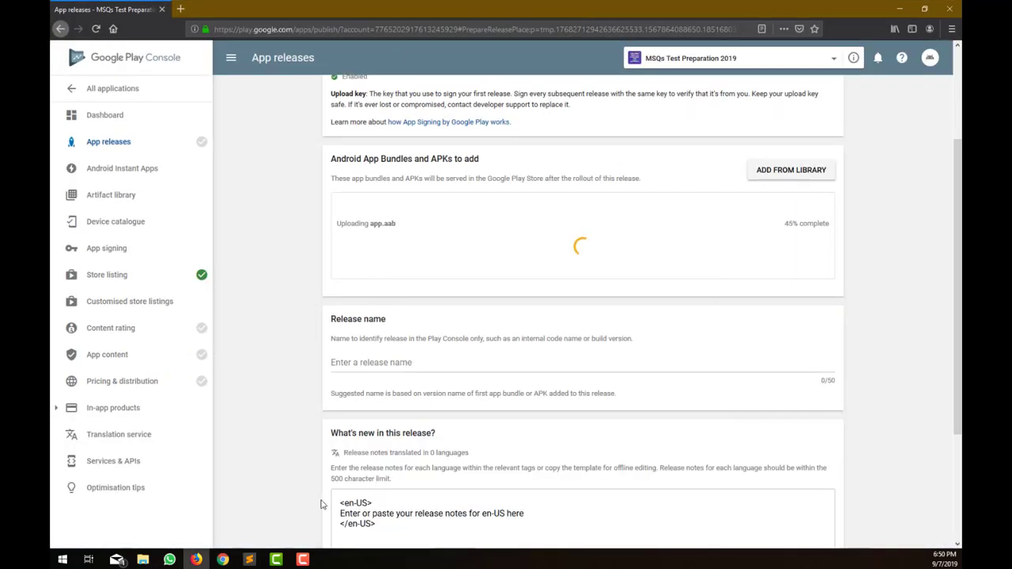
key("F9")
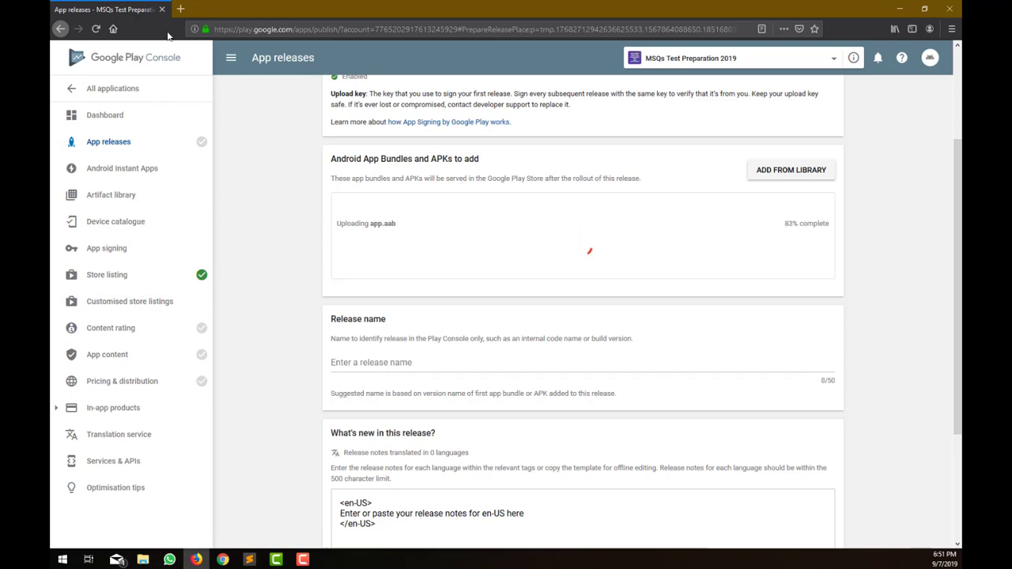
key("F9")
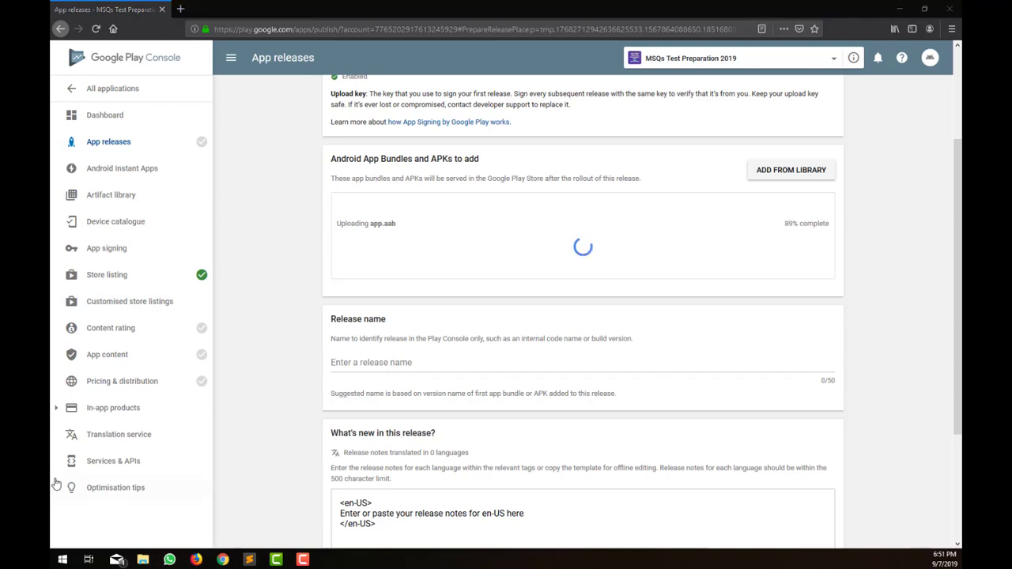
left_click(887, 312)
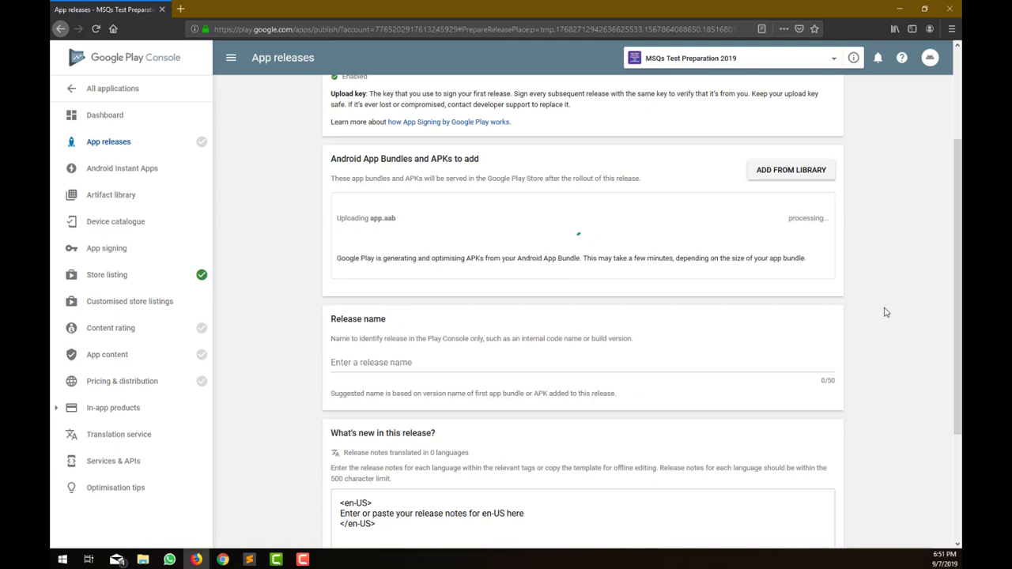
Save the production release with its suggested release name and the default release notes template.
scroll(884, 316, "down", 3)
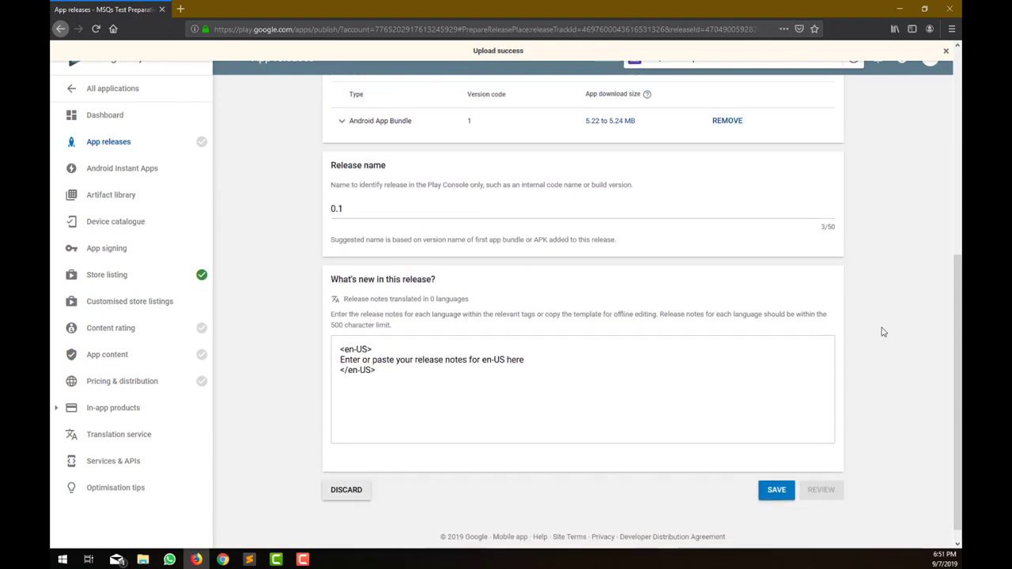
scroll(884, 332, "up", 1)
left_click(777, 529)
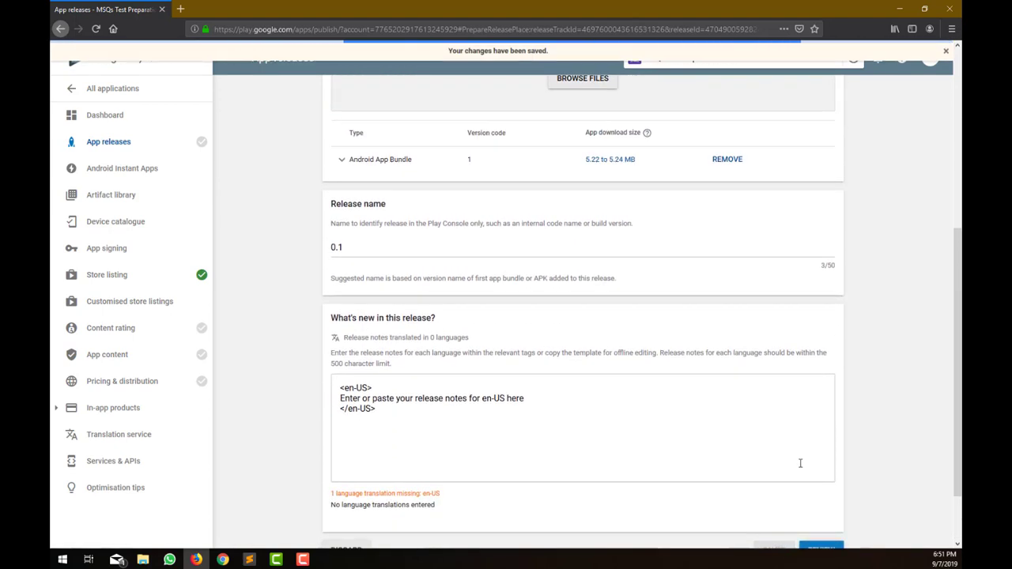
scroll(798, 462, "down", 2)
Start the content rating questionnaire, fill in and confirm the contact e-mail, and choose the category Reference, News or Educational.
mouse_move(212, 332)
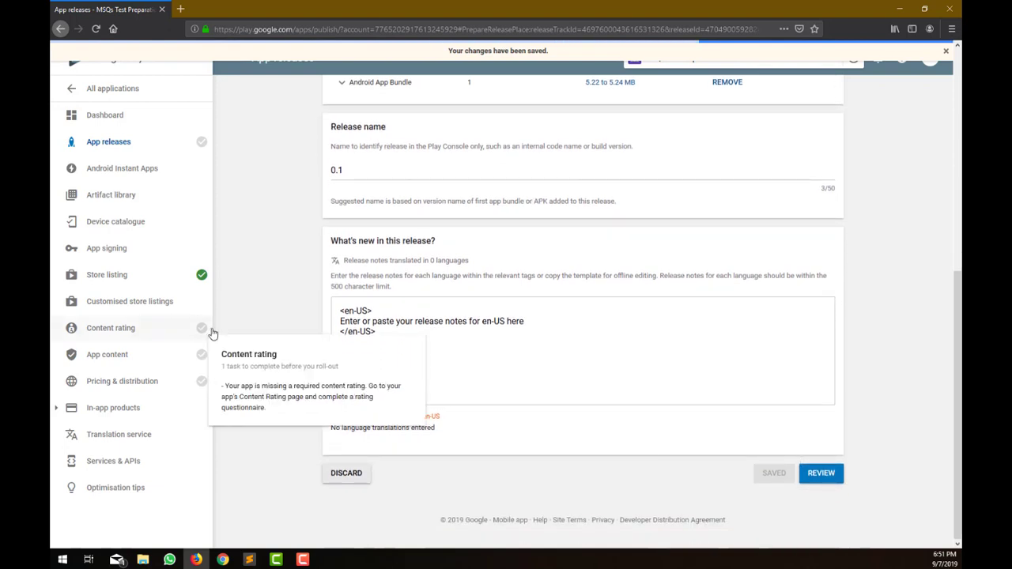
left_click(163, 332)
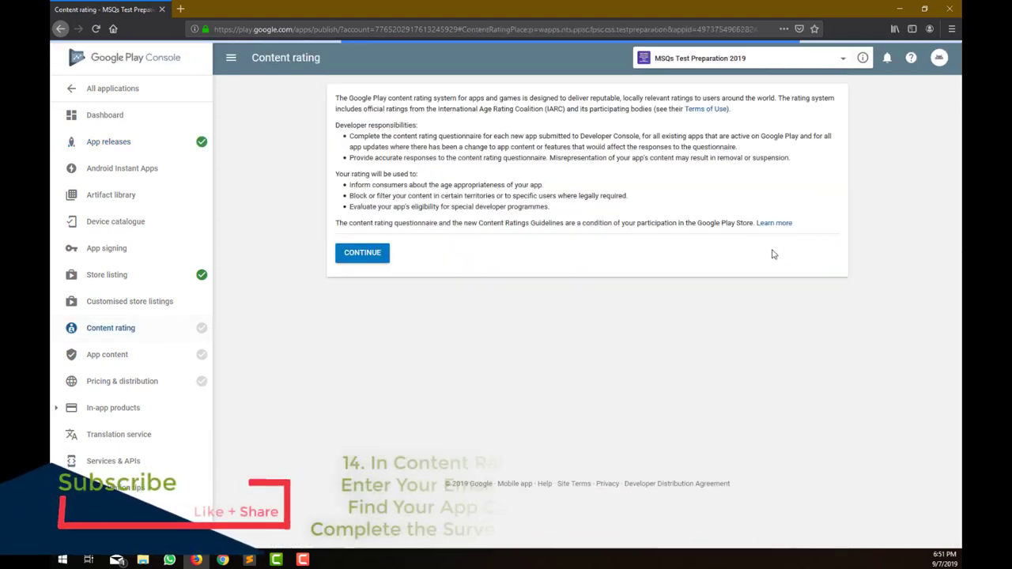
left_click(379, 264)
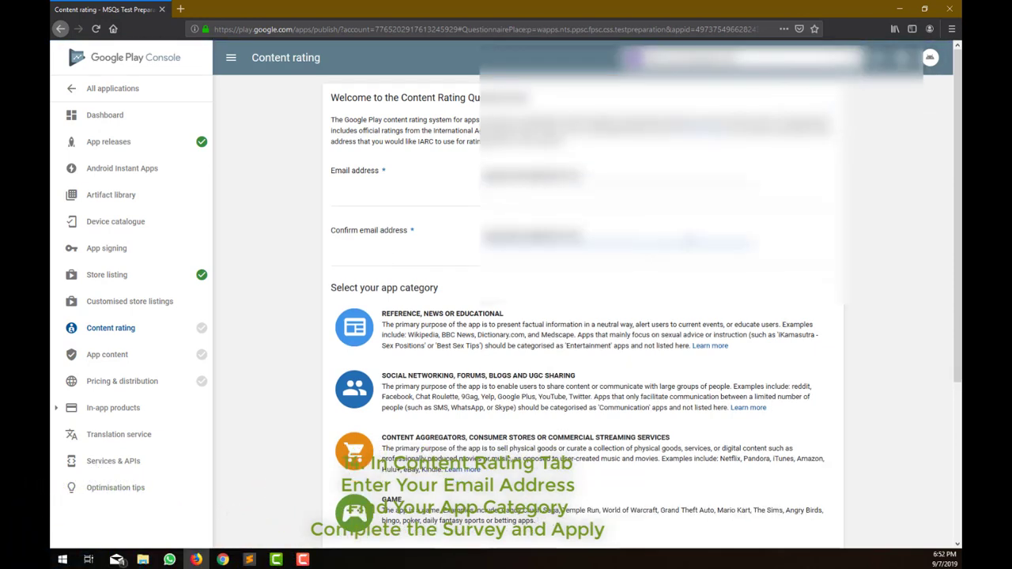
scroll(435, 160, "down", 3)
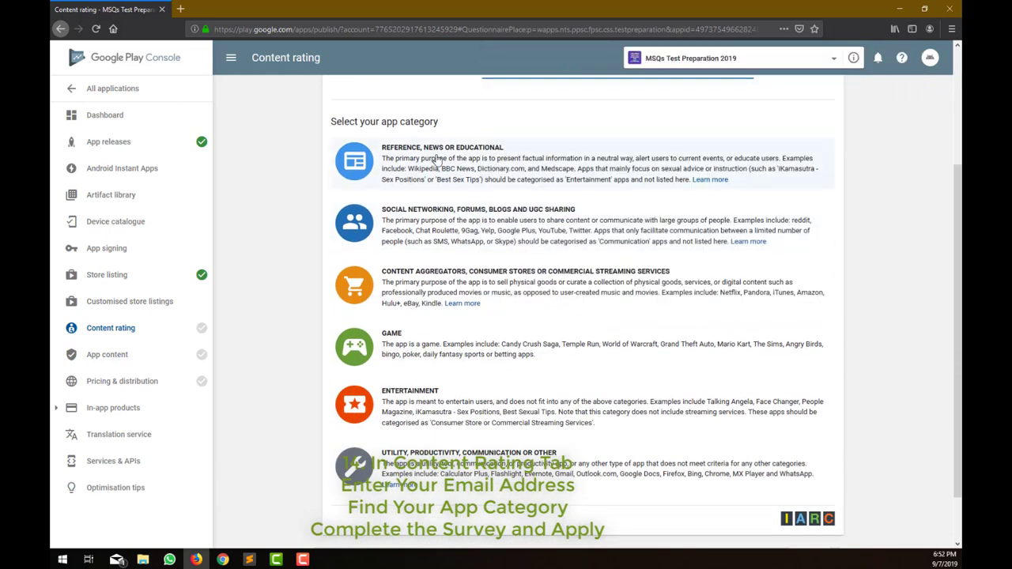
left_click(436, 161)
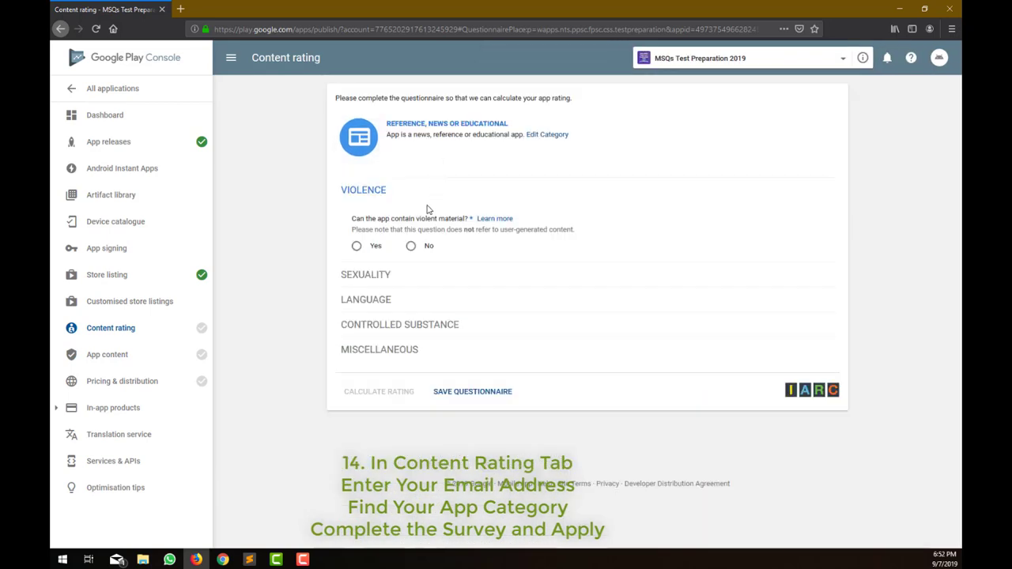
Answer No to every violence, sexuality, language, controlled substance and miscellaneous question in the content rating questionnaire.
left_click(411, 246)
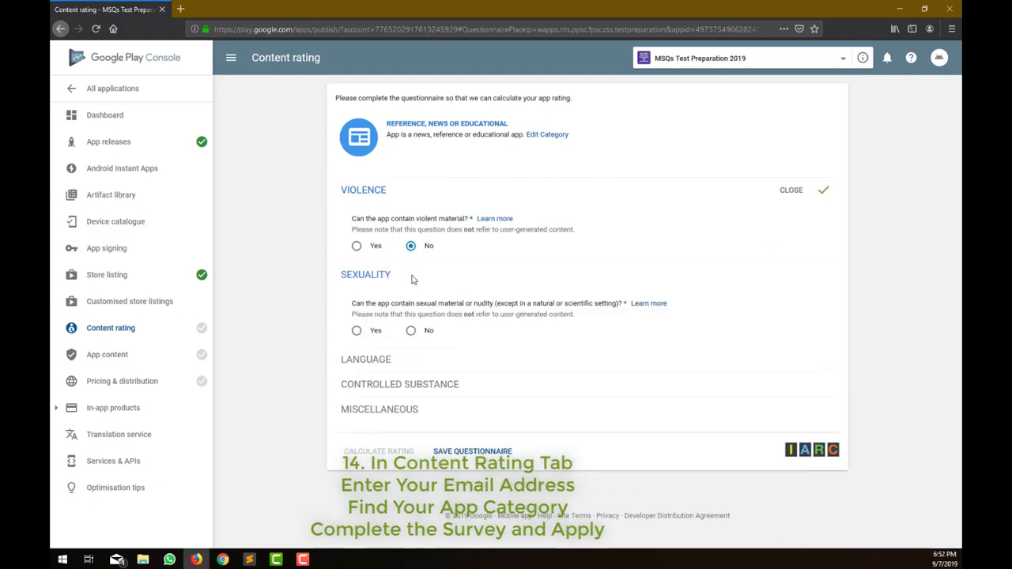
left_click(411, 331)
scroll(427, 339, "down", 1)
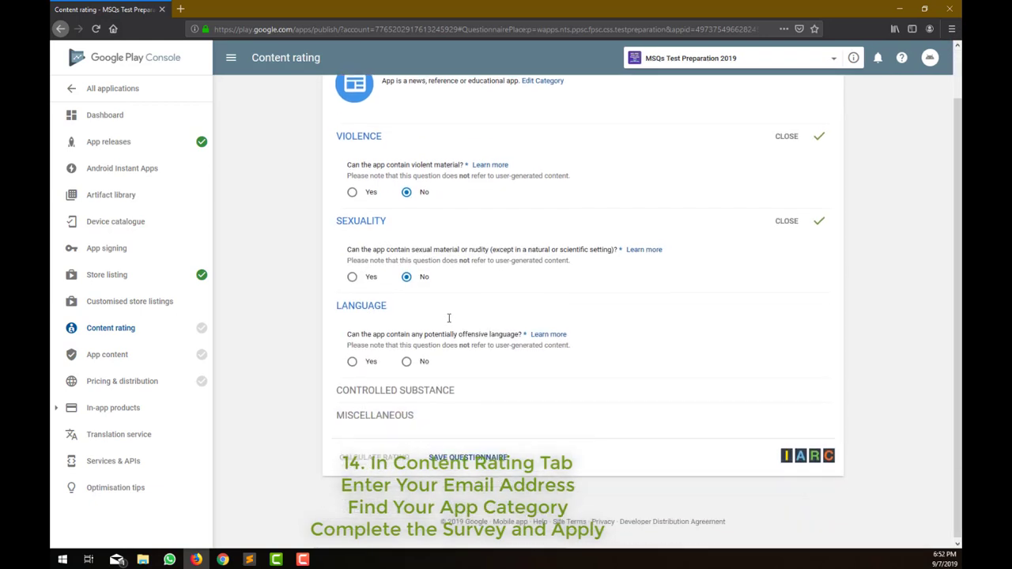
left_click(406, 360)
scroll(409, 372, "down", 1)
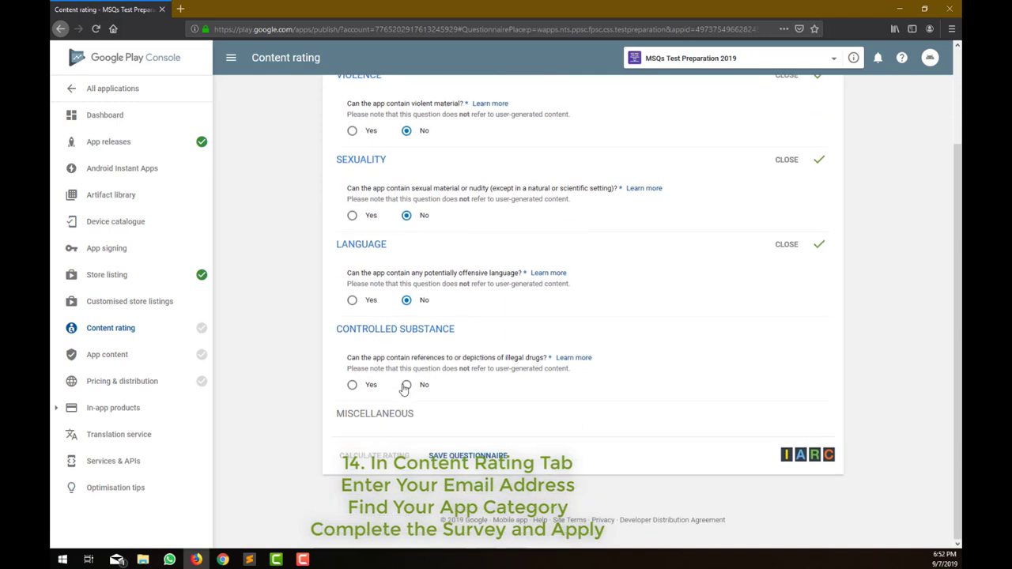
left_click(405, 386)
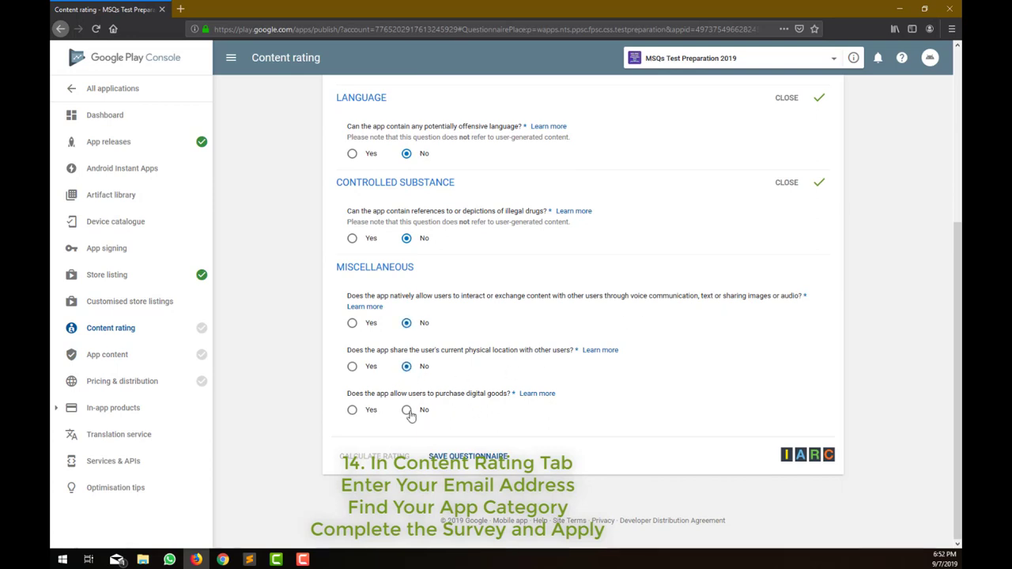
Save the completed questionnaire, then calculate and apply the content rating.
left_click(446, 455)
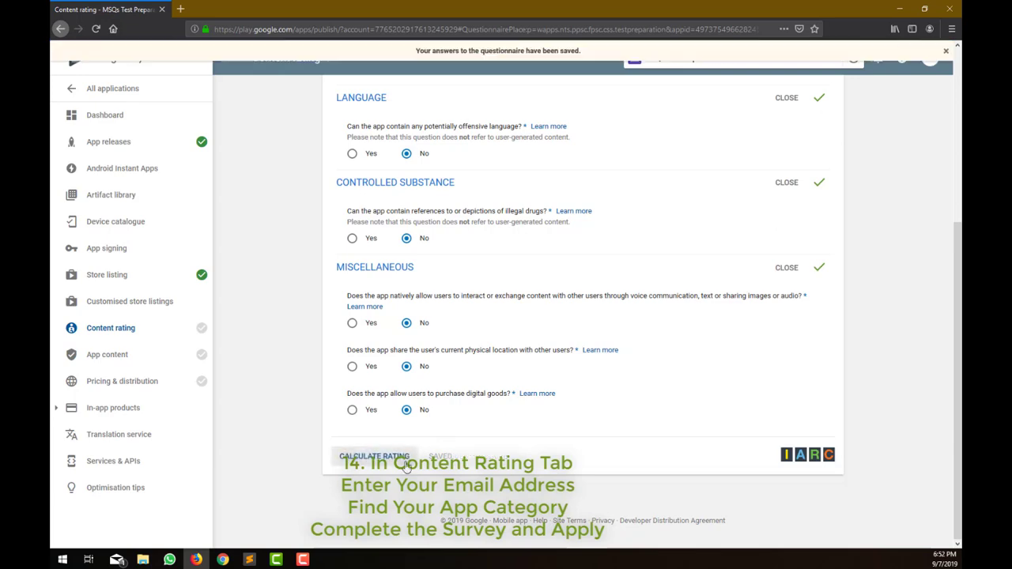
left_click(386, 462)
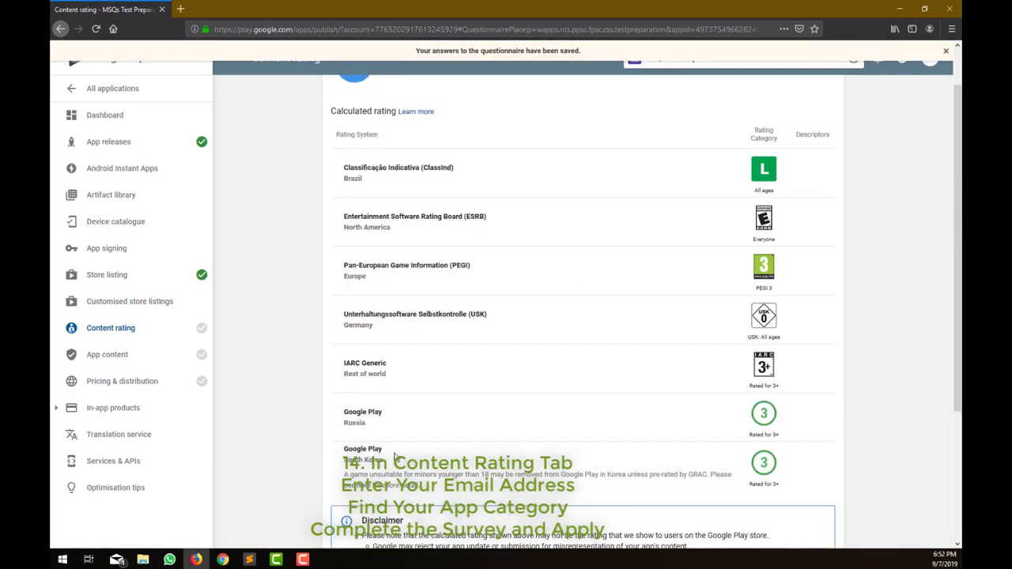
scroll(400, 458, "down", 3)
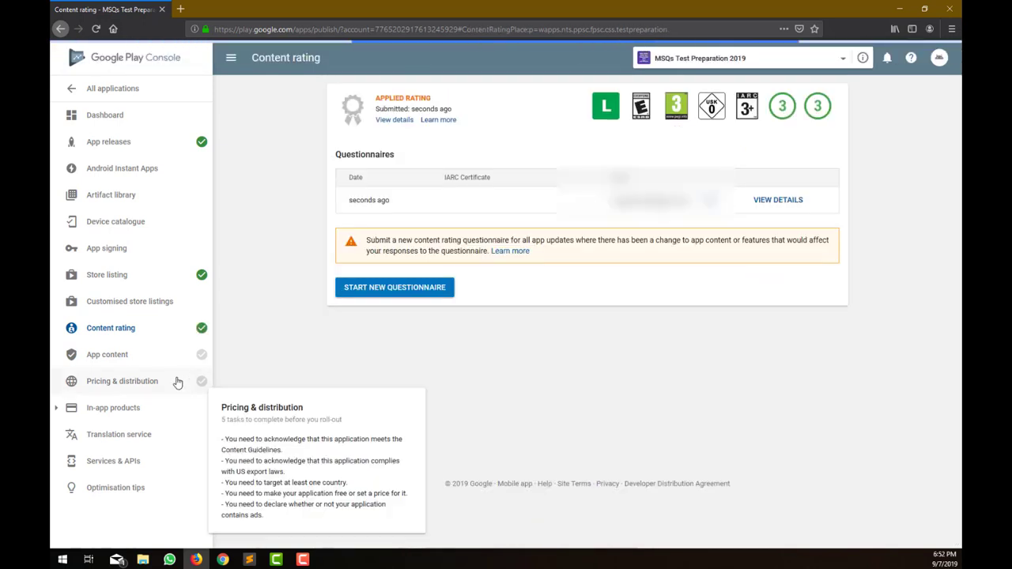
In the pricing and distribution settings, make the app free and available in all countries.
left_click(150, 382)
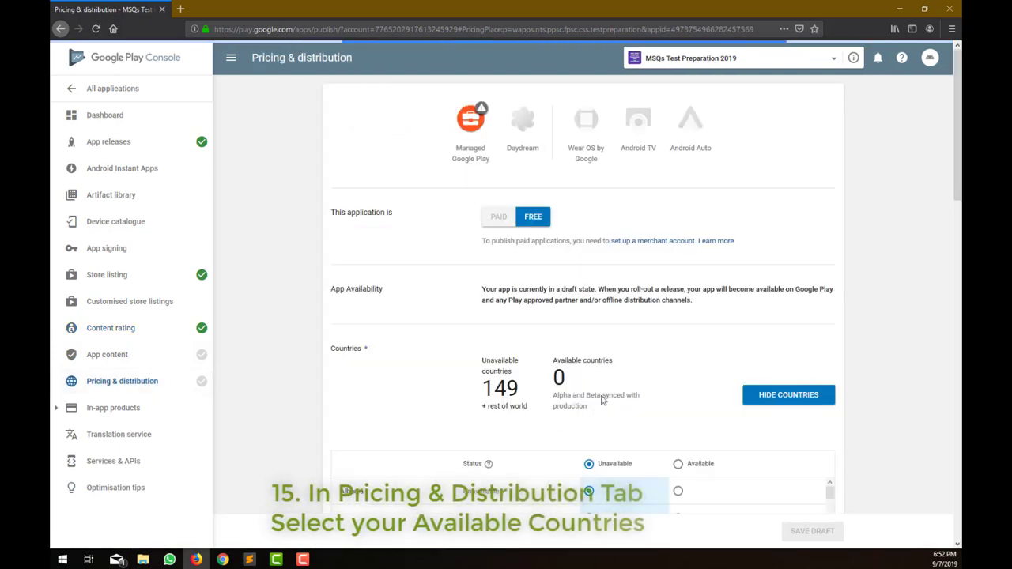
scroll(838, 352, "down", 2)
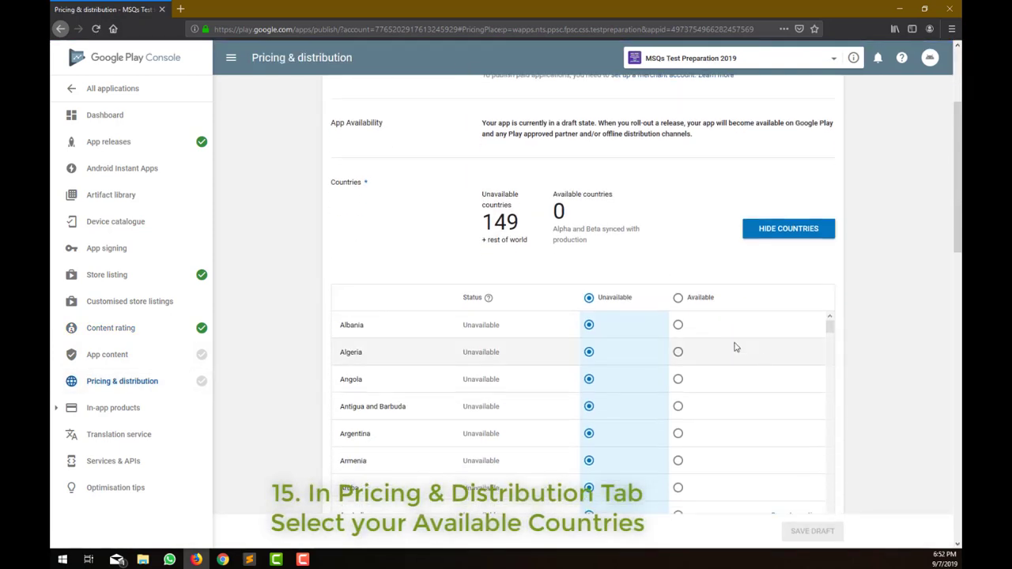
left_click(678, 298)
Complete the ads, content guidelines and US export laws declarations and save the pricing and distribution draft.
scroll(888, 343, "down", 5)
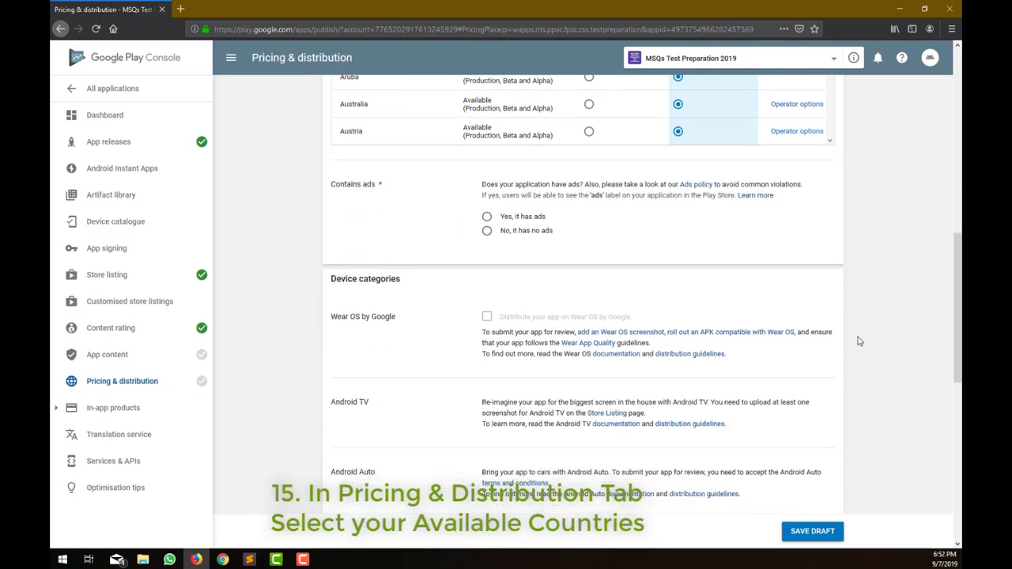
scroll(551, 296, "down", 6)
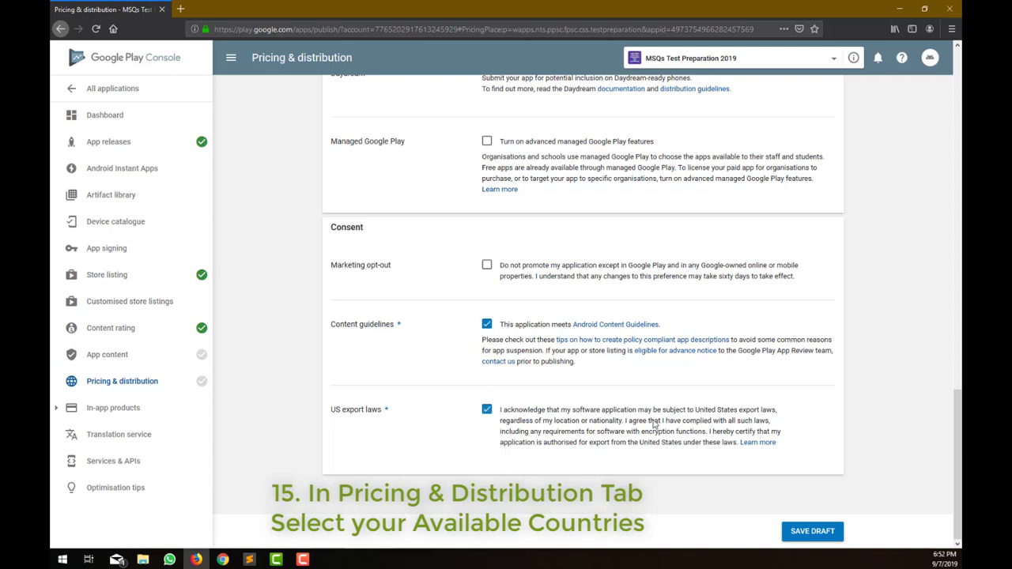
left_click(794, 530)
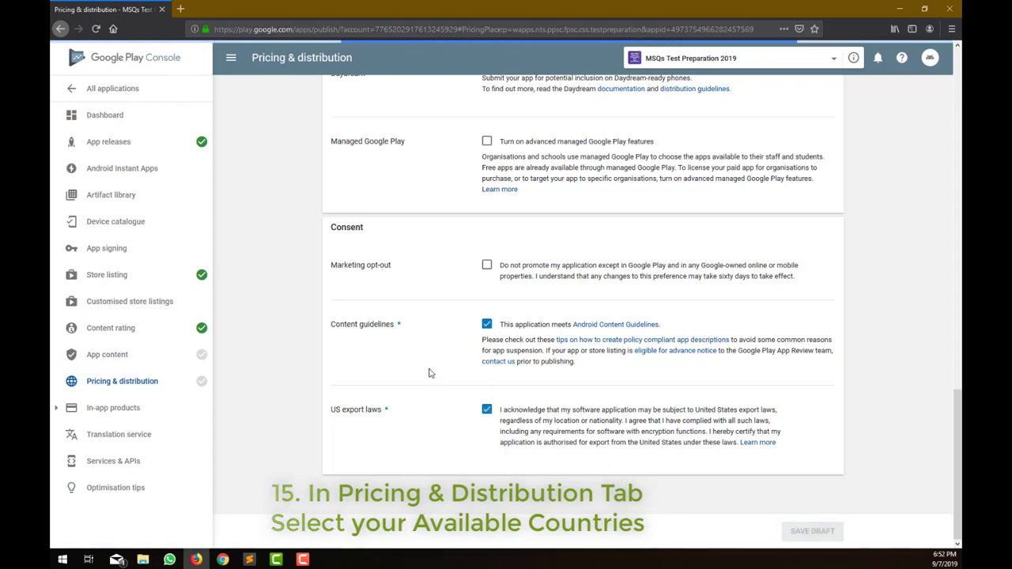
Complete the target audience and content section with age group 18 and over, declare that the store listing could appeal to children, and submit it.
left_click(197, 356)
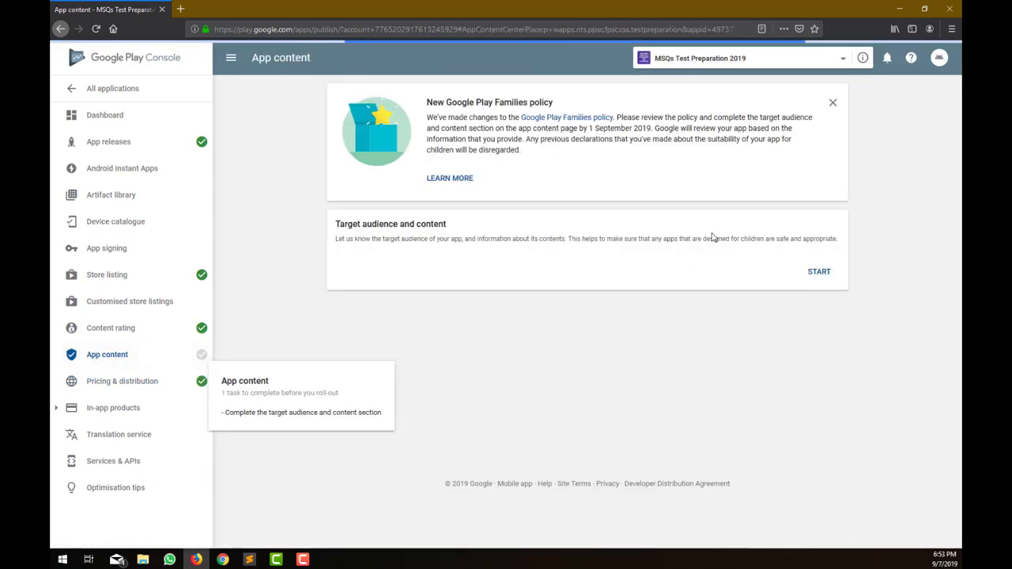
left_click(818, 273)
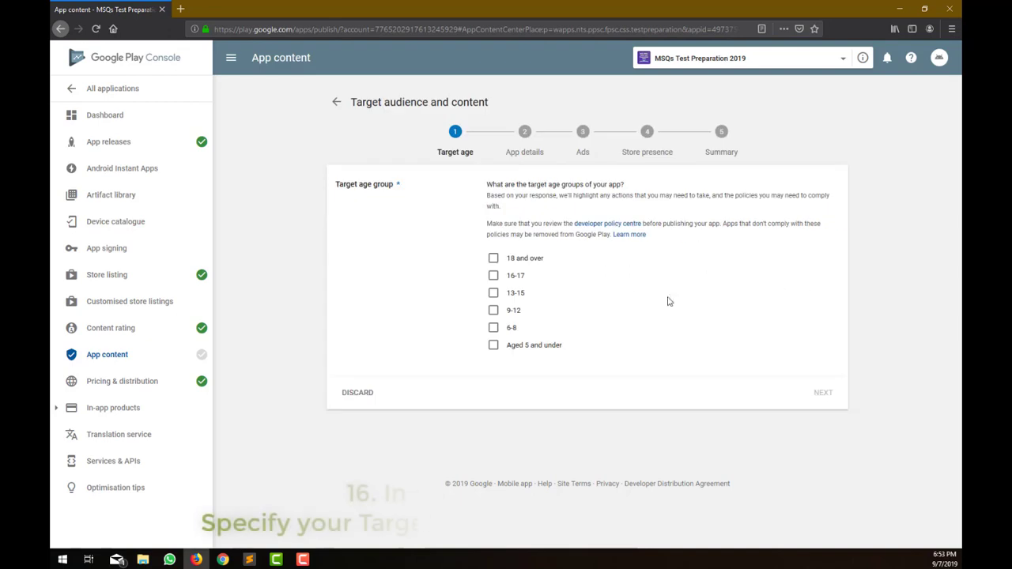
left_click(498, 259)
left_click(819, 393)
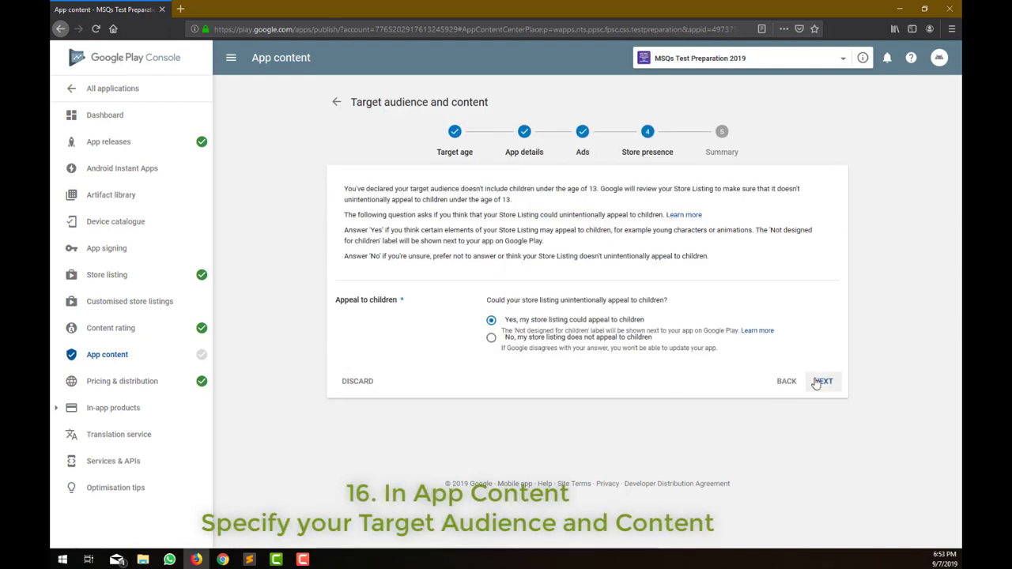
left_click(819, 381)
left_click(818, 320)
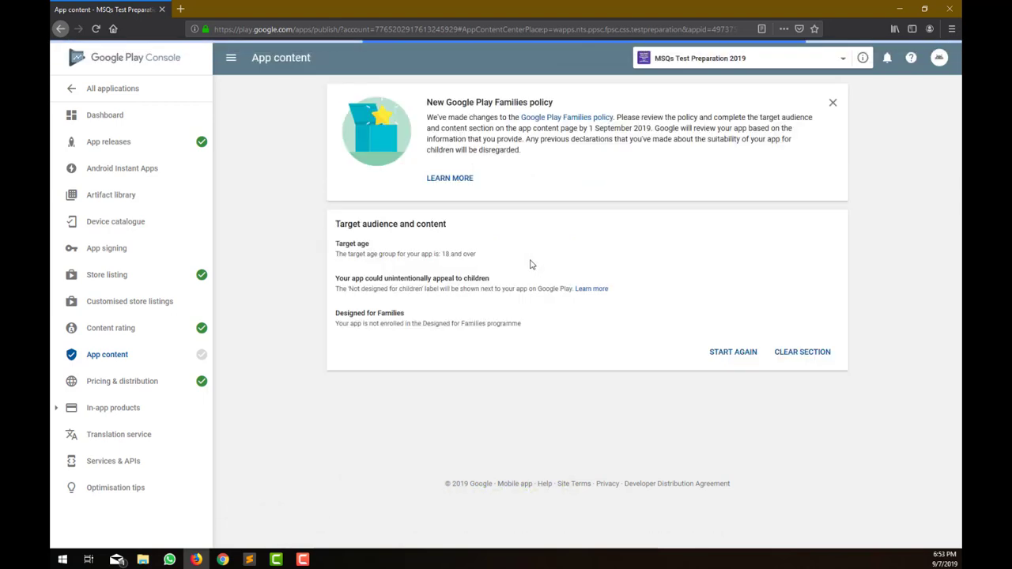
Review the pending production release 0.1 and confirm its roll-out to production.
left_click(121, 152)
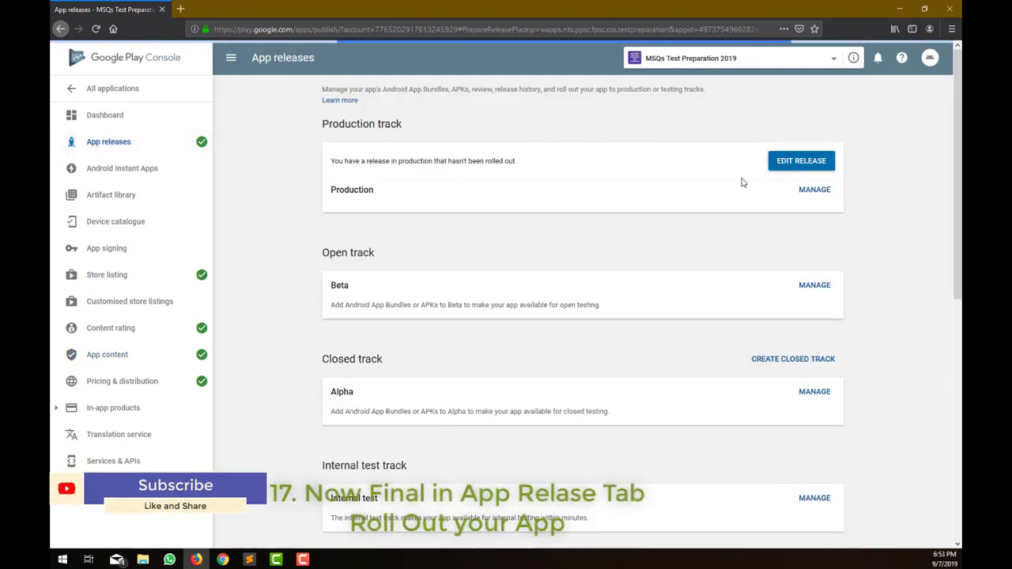
scroll(840, 454, "down", 5)
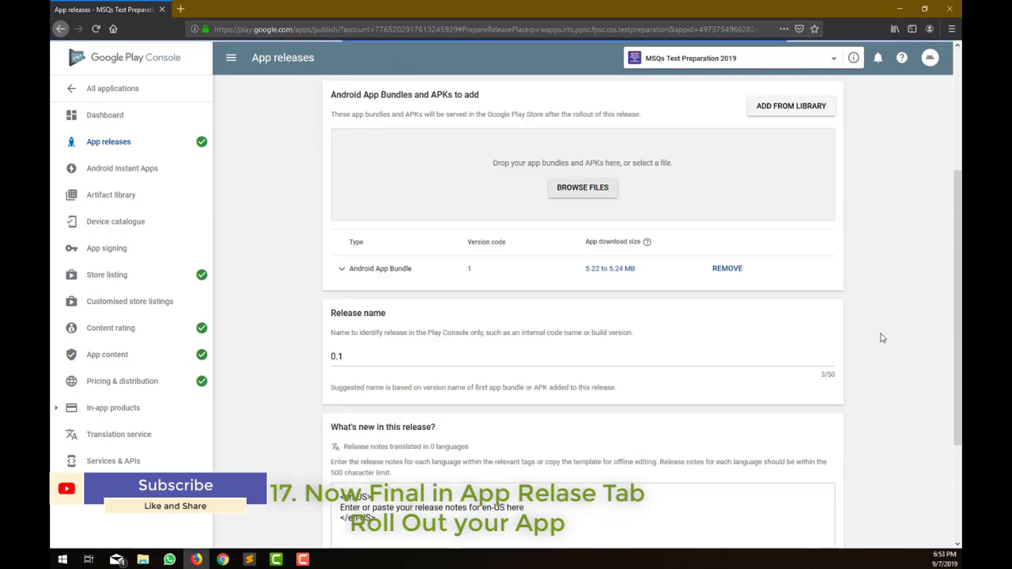
left_click(821, 473)
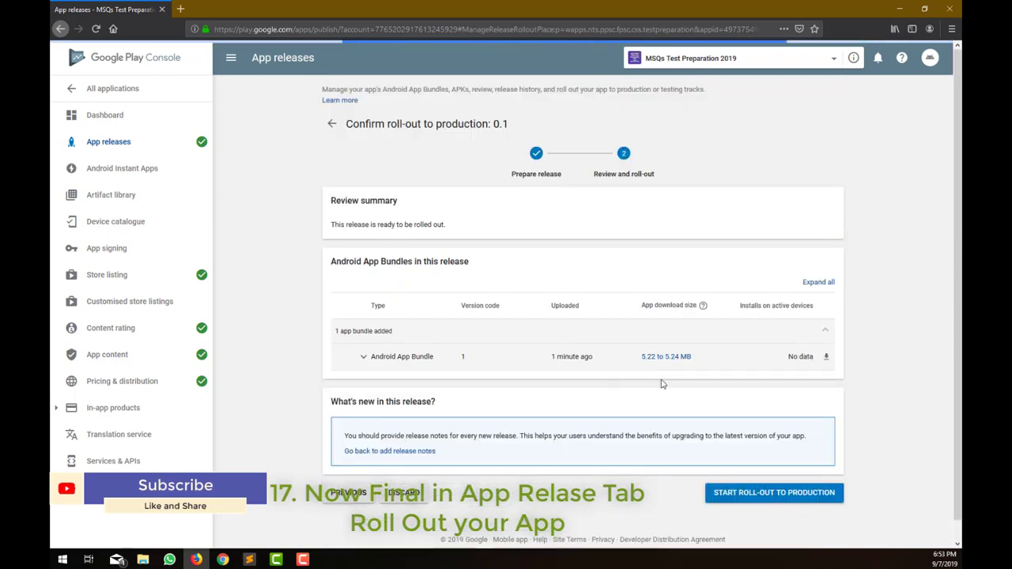
left_click(724, 498)
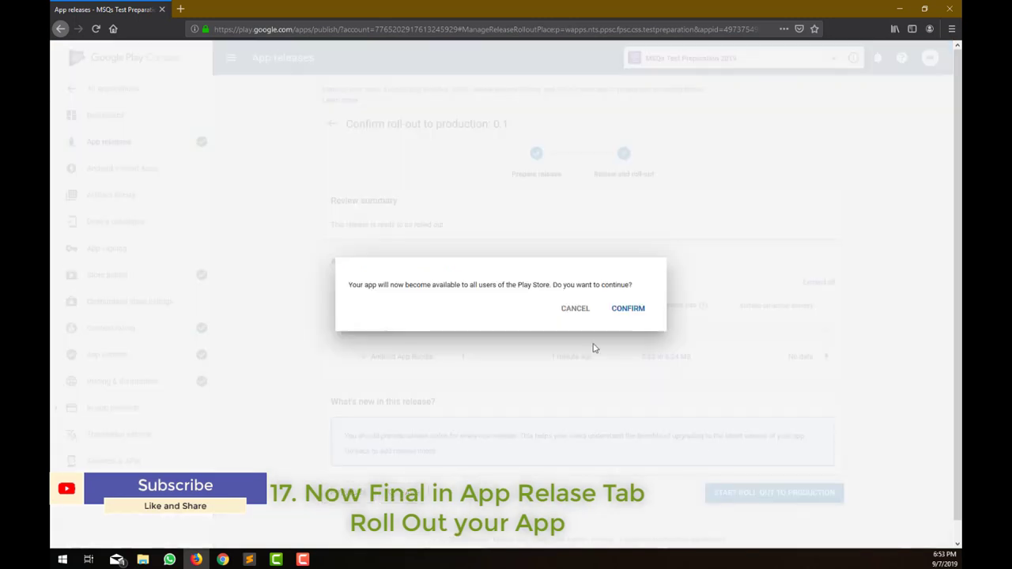
left_click(624, 307)
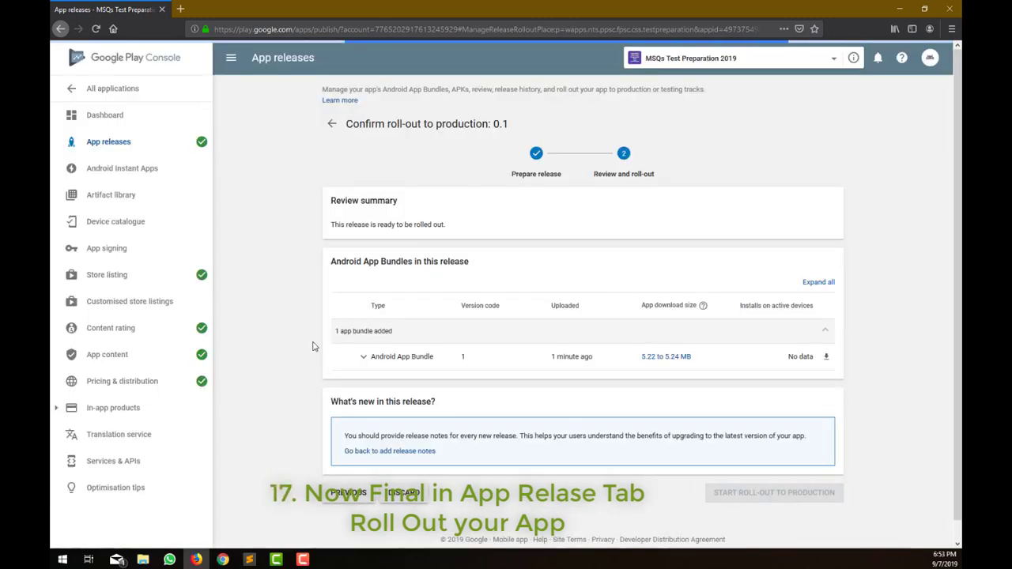